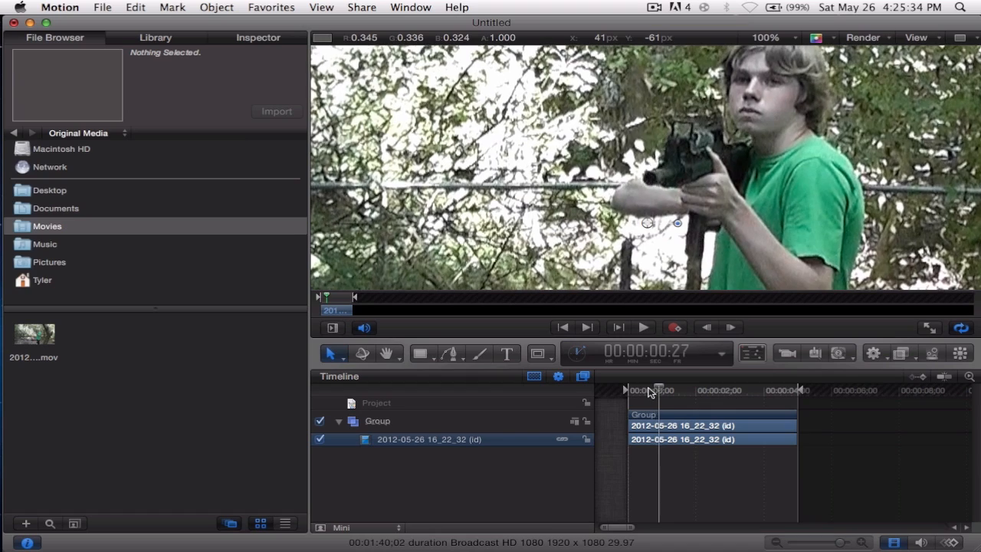
Step the playhead to the frame at 00:00:01:10.
key("Right")
key("Right")
key("Right")
key("Right")
key("Right")
key("Right")
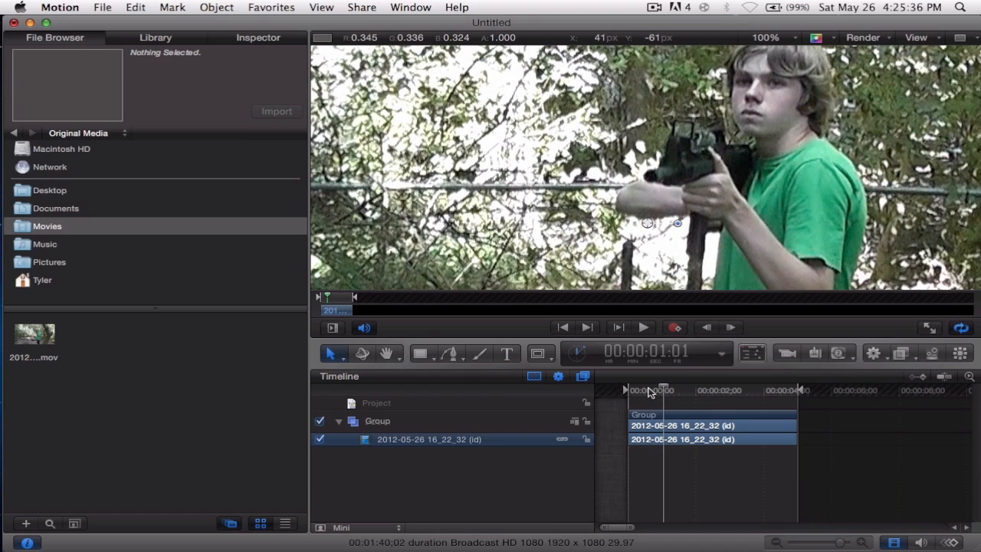
key("Right")
key("Right")
key("Right")
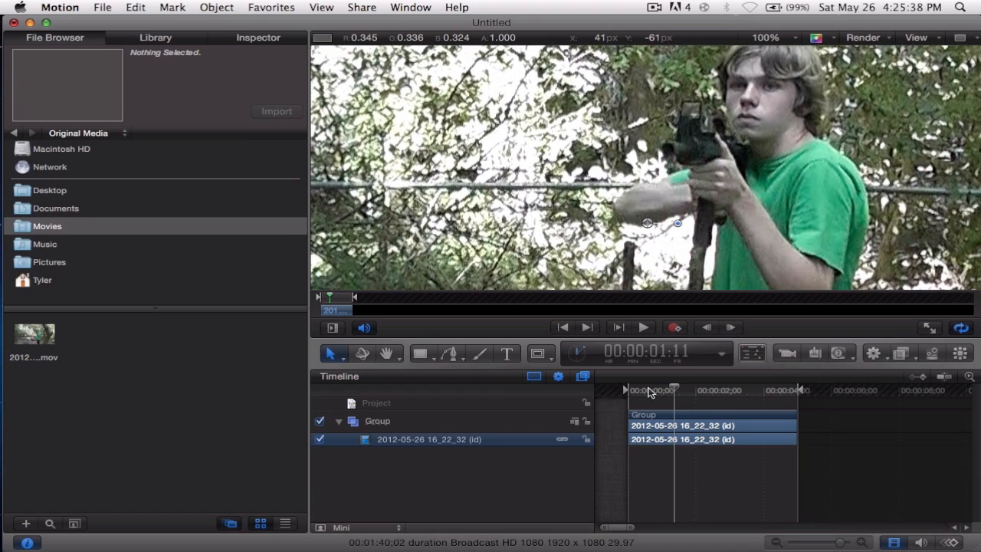
key("Left")
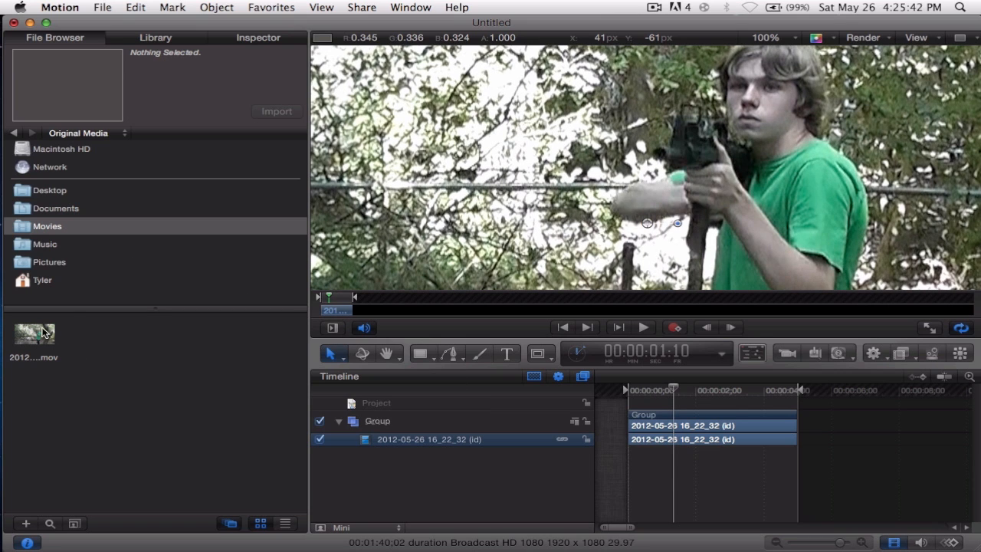
Add the Muzzle_Flash_Straight_04 clip from the Muzzle Flash folder in Documents onto the canvas over the gun's muzzle.
left_click(59, 215)
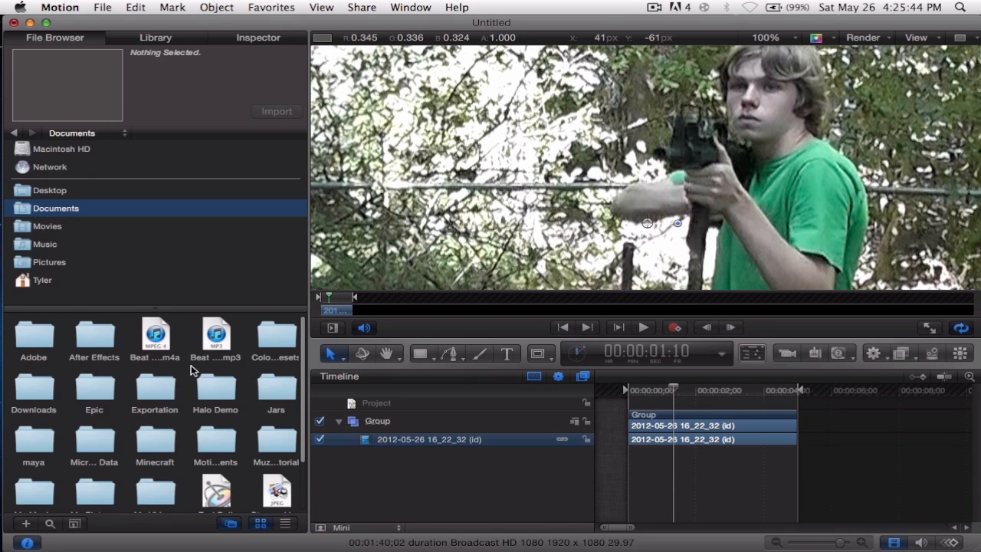
scroll(194, 398, "down", 2)
double_click(283, 402)
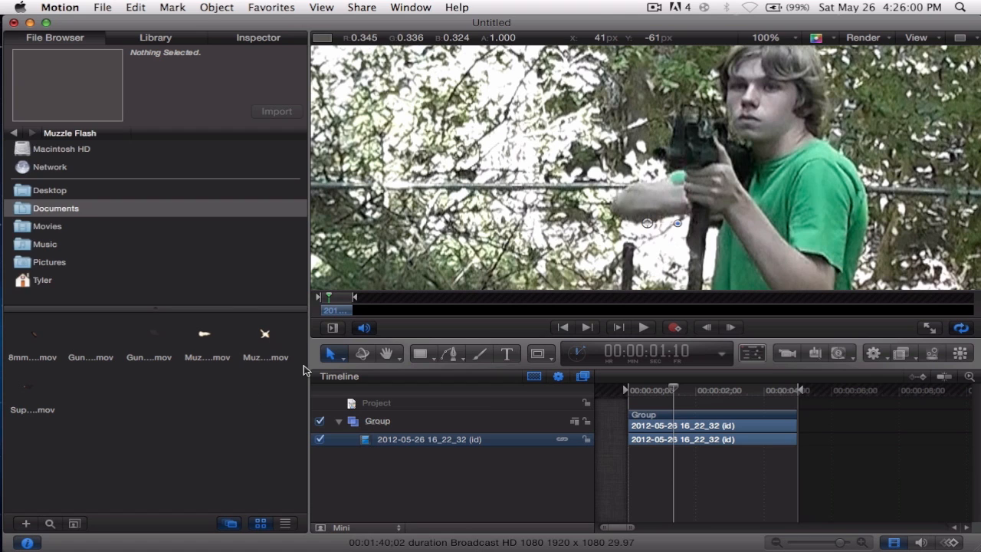
left_click_drag(264, 342, 657, 157)
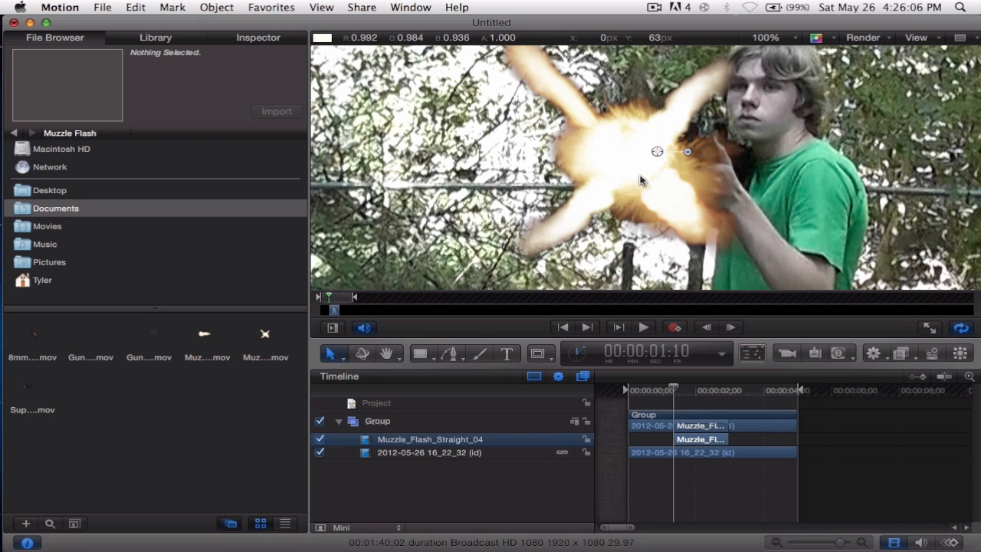
Scale the muzzle flash to 45% and move its anchor point to about X -48.9 px, Y 2.2 px.
left_click_drag(643, 181, 661, 181)
left_click(259, 35)
left_click(42, 133)
left_click_drag(138, 221, 131, 220)
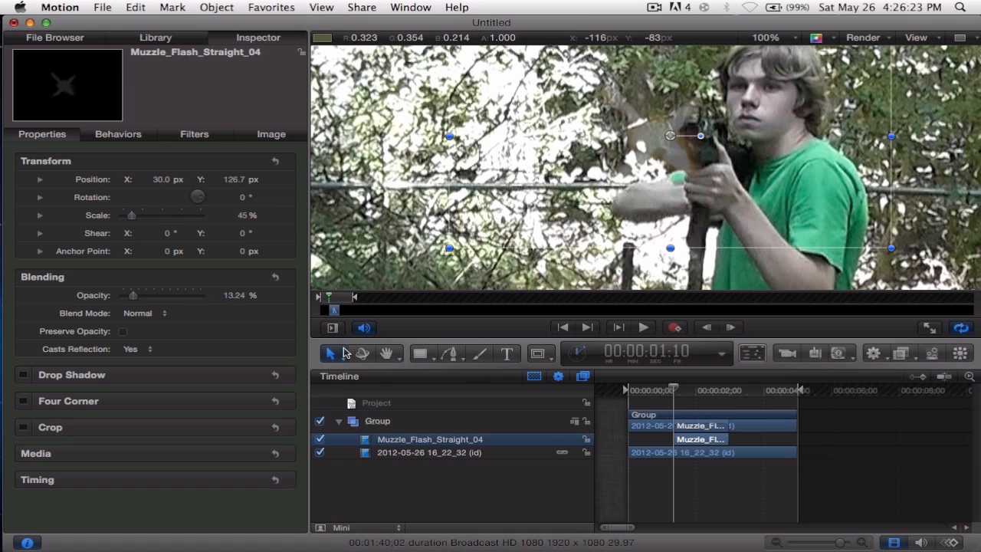
left_click_drag(330, 353, 358, 401)
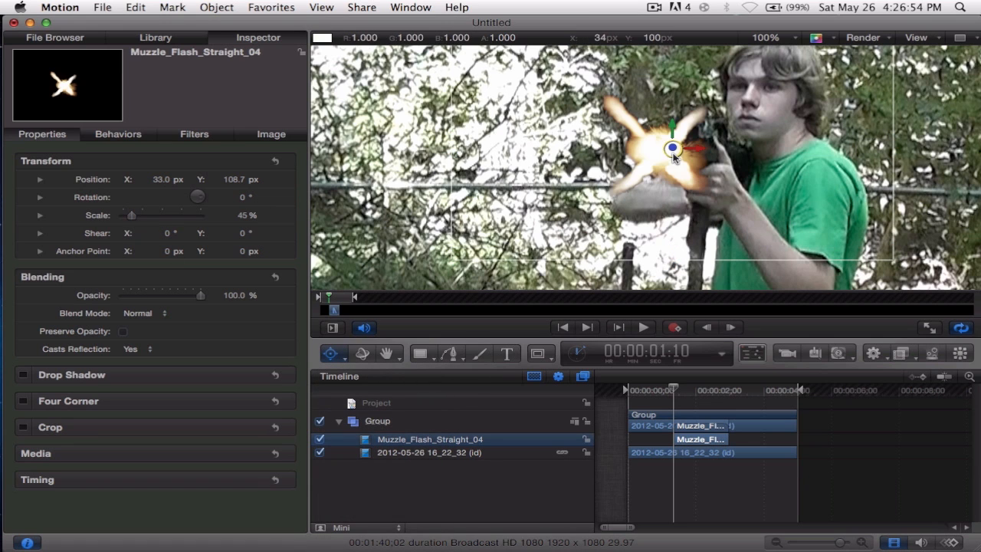
left_click_drag(675, 159, 657, 157)
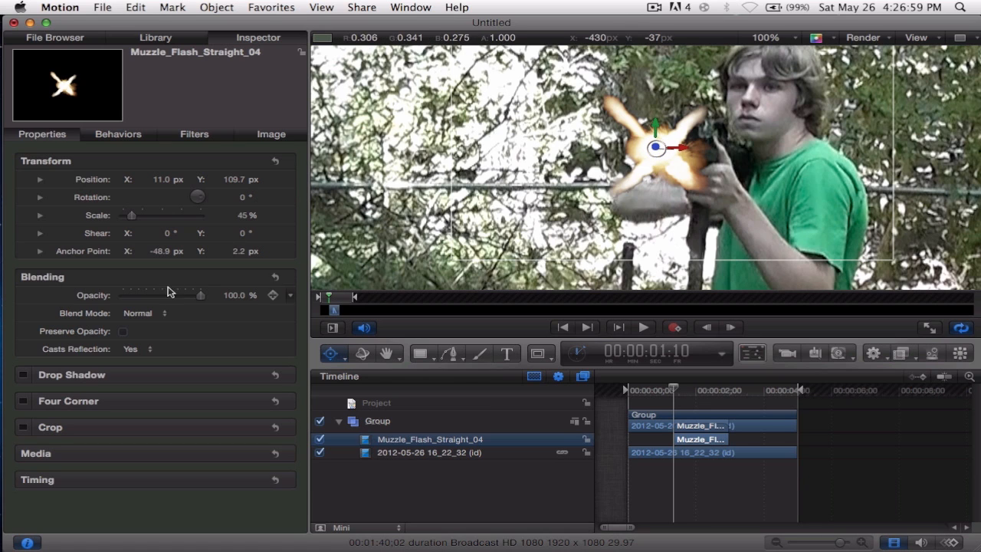
Set the muzzle flash's opacity to 0% and reposition it over the gun barrel at about X 16, Y 102.7 px.
left_click_drag(182, 299, 107, 300)
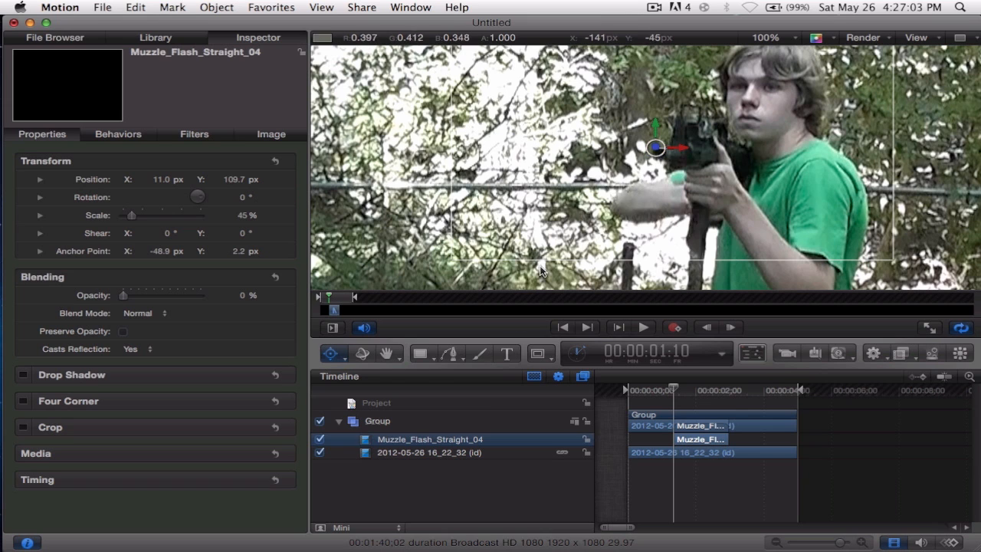
left_click(340, 358)
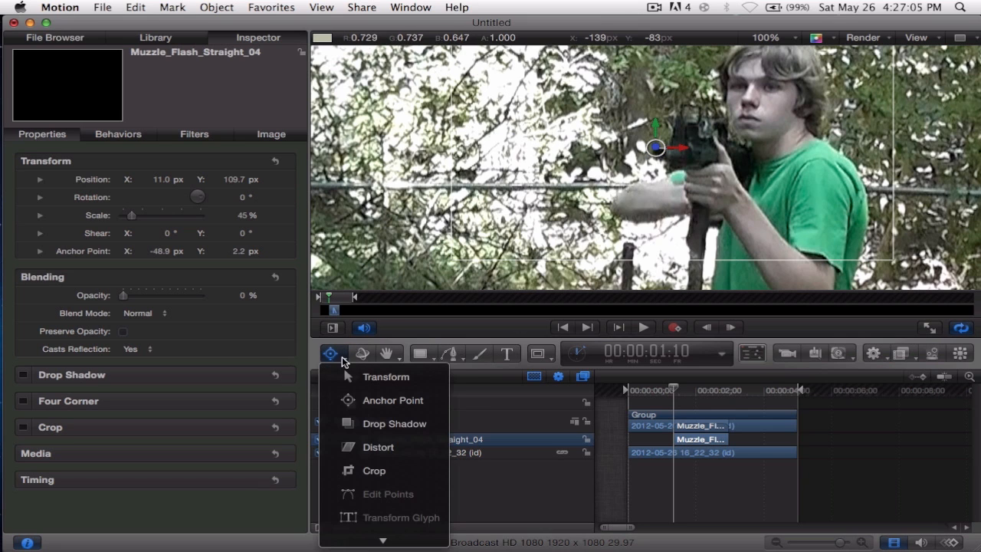
left_click(357, 377)
left_click_drag(730, 138, 734, 142)
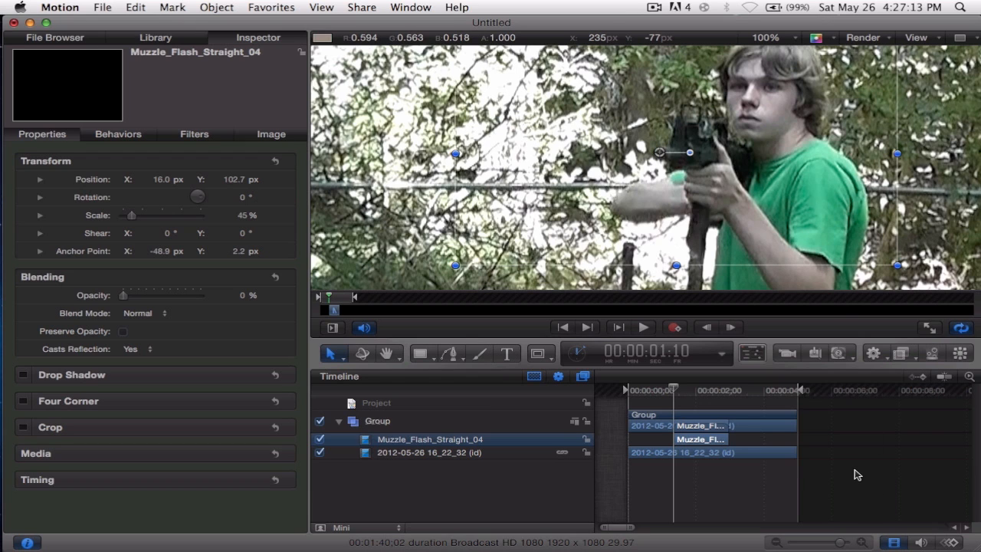
Play the footage briefly, return the playhead to 00:00:01:10, and restore the muzzle flash's opacity to 100%.
key("space")
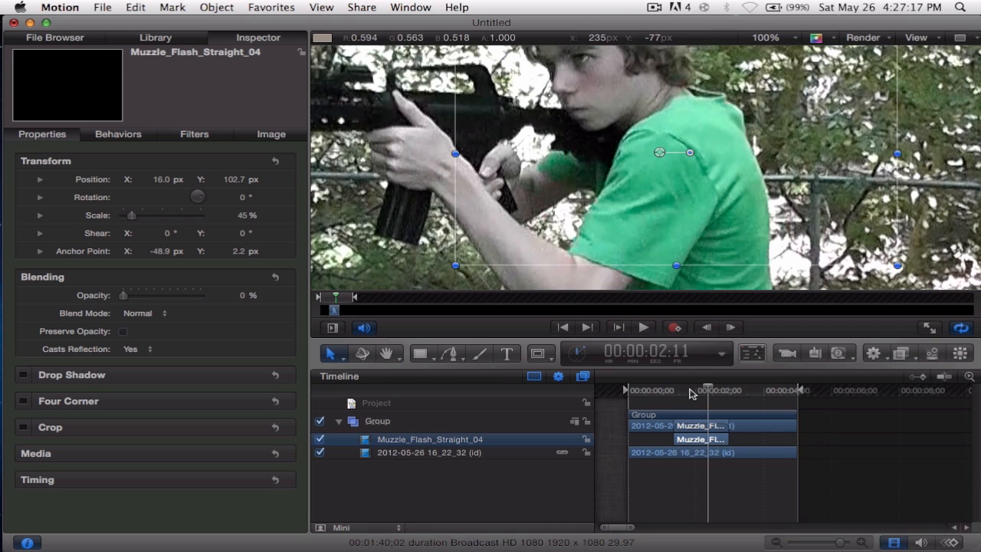
left_click(671, 391)
left_click_drag(672, 392, 673, 393)
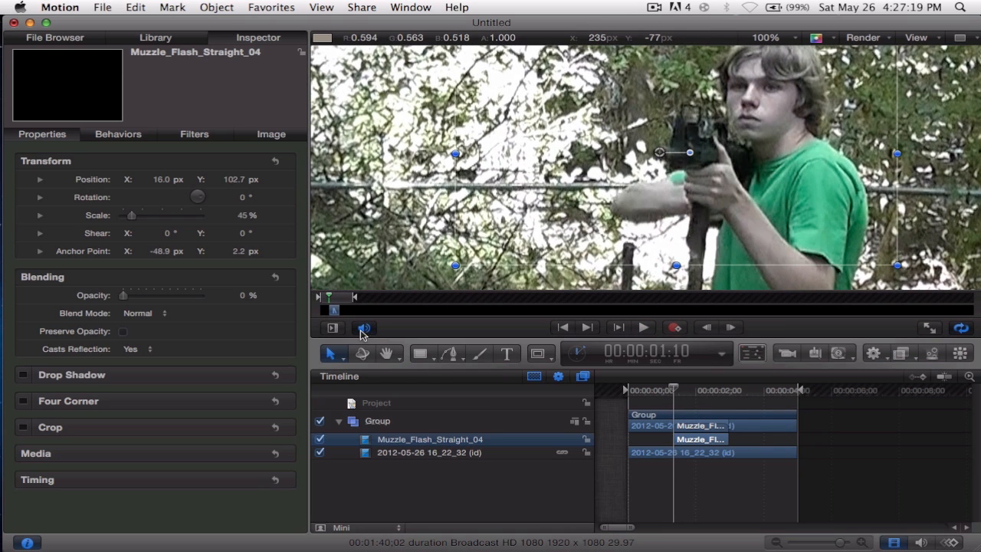
left_click_drag(125, 297, 267, 296)
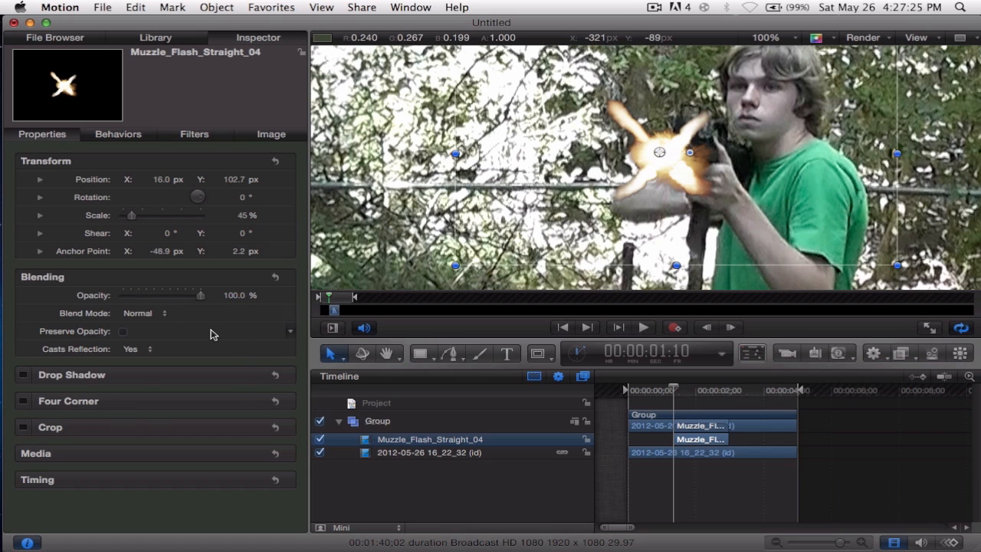
Try the Screen blend mode on the muzzle flash, and set it to Add instead.
left_click(150, 319)
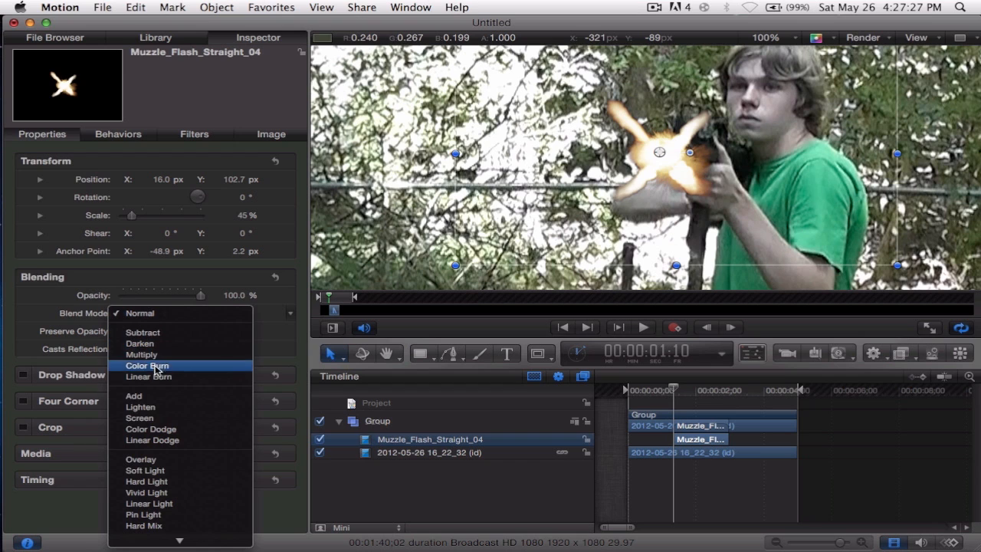
left_click(155, 421)
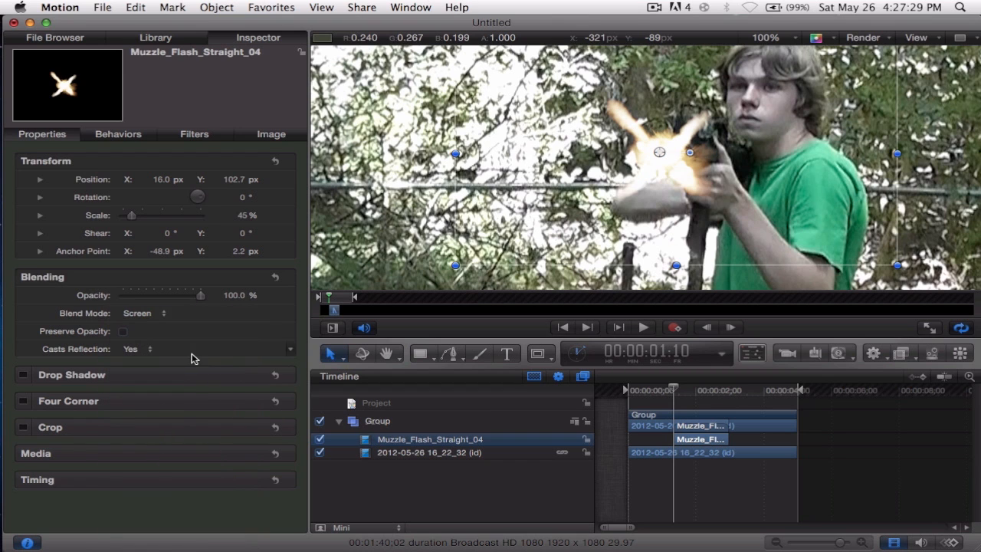
left_click(138, 314)
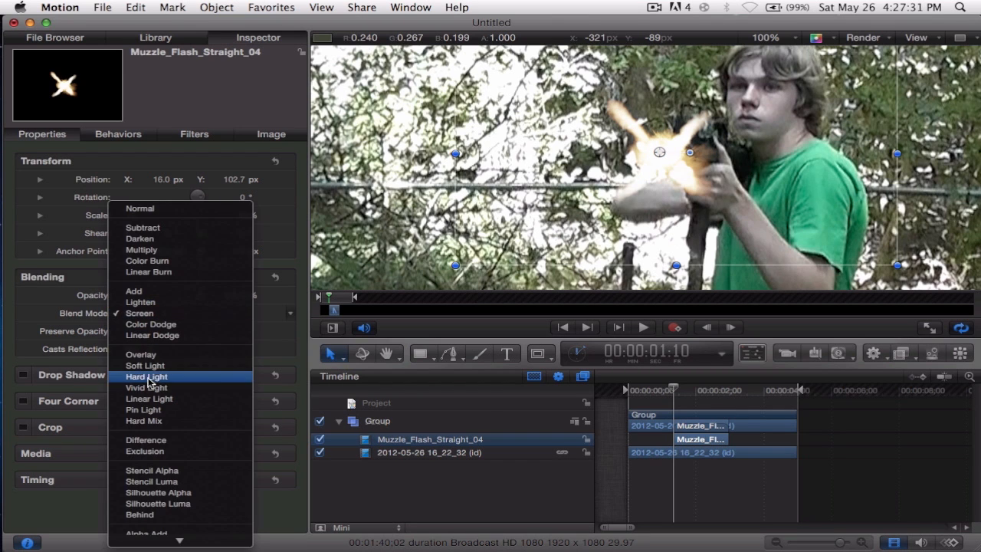
left_click(144, 293)
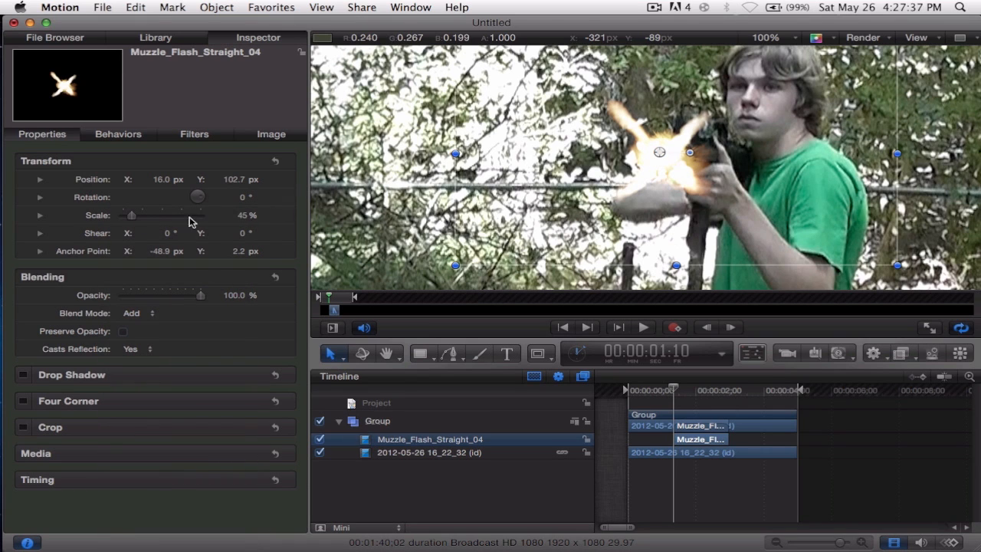
Enlarge the muzzle flash to a scale of 61% and lower its opacity to 84.8%.
left_click_drag(132, 217, 137, 217)
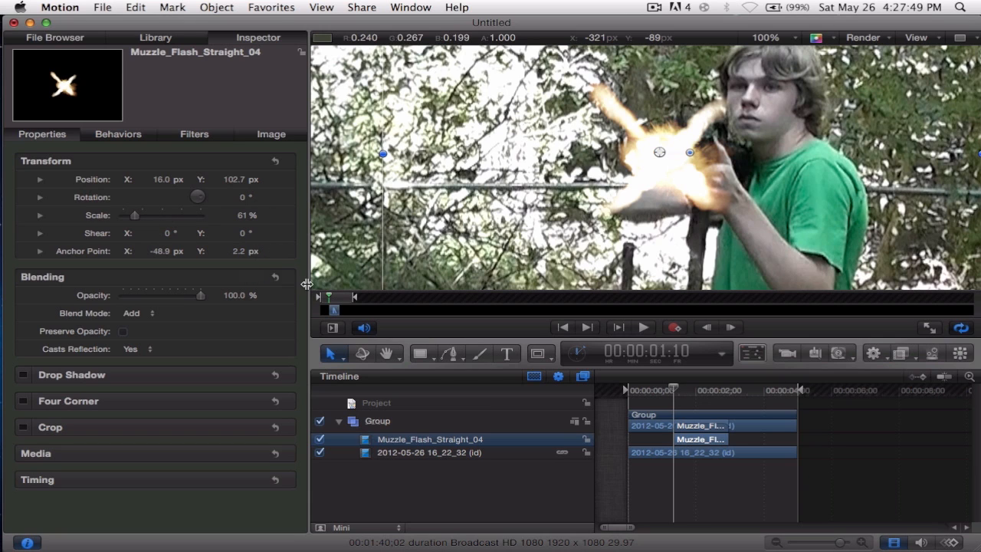
left_click(182, 299)
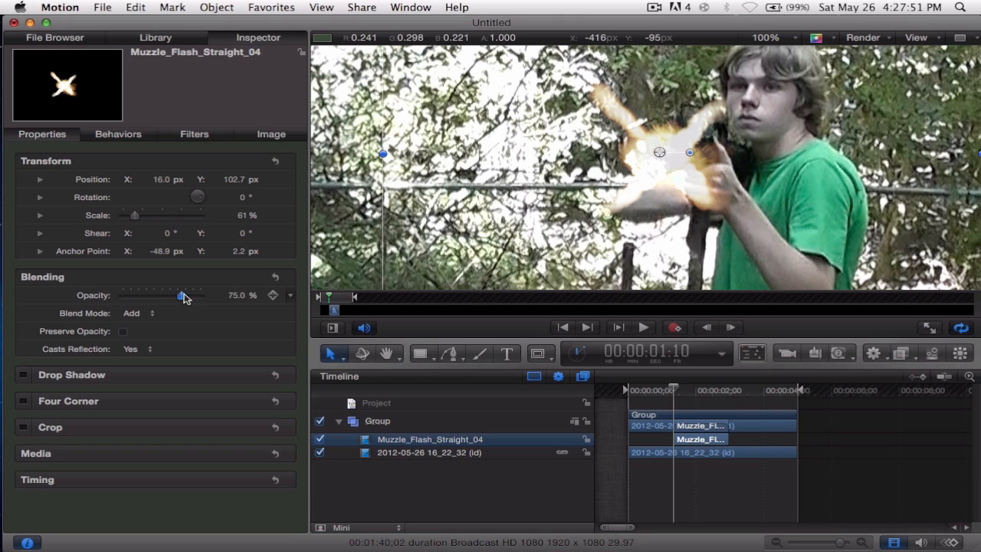
left_click_drag(183, 298, 193, 299)
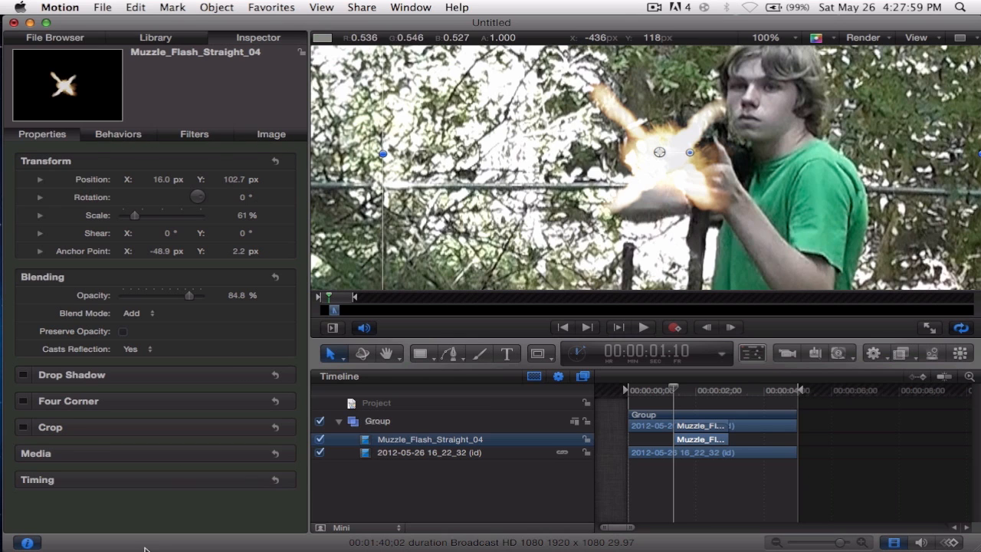
Add the Gun_Smoke_01 clip to the composition and position it over the flash at about X 199, Y 139.7 px.
left_click(67, 40)
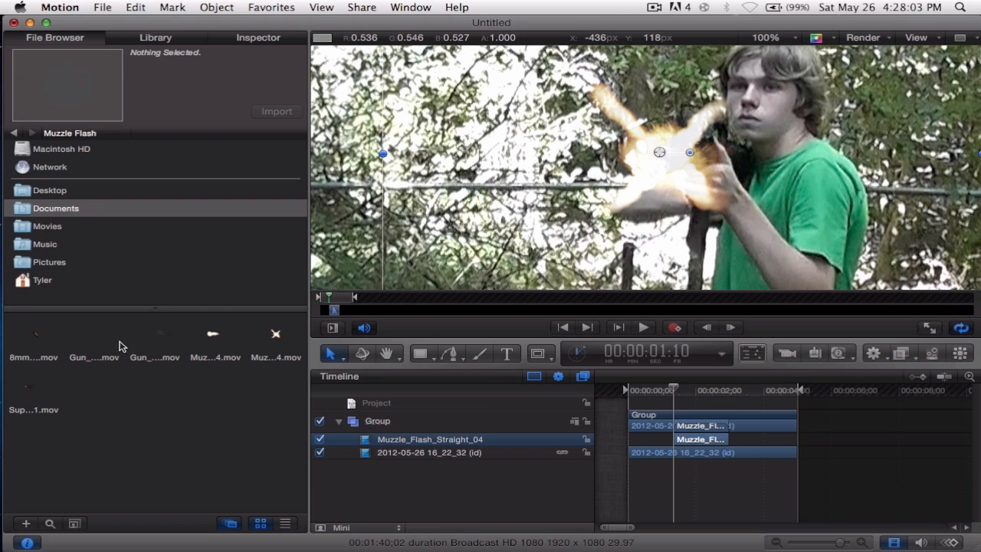
left_click_drag(212, 340, 664, 154)
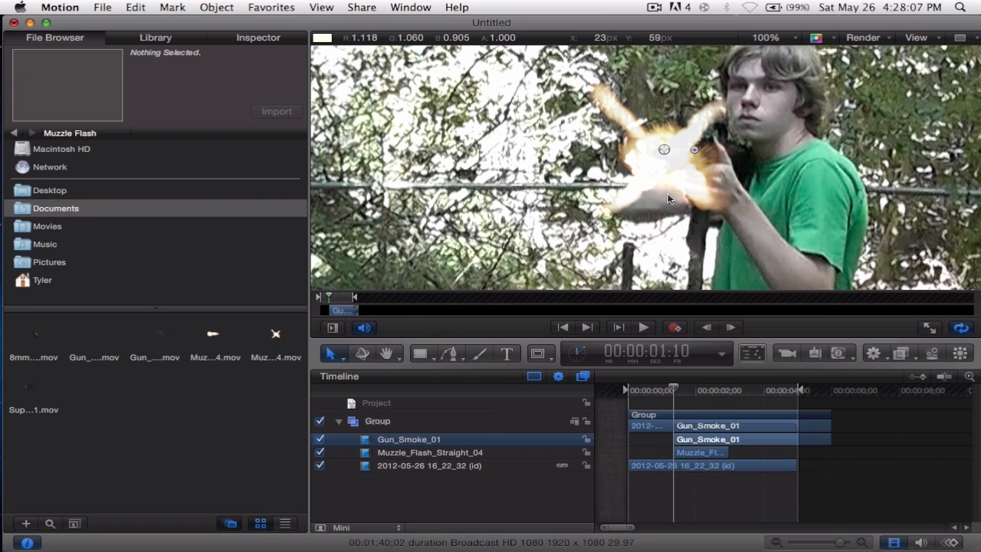
left_click_drag(730, 445, 726, 444)
left_click_drag(471, 220, 636, 207)
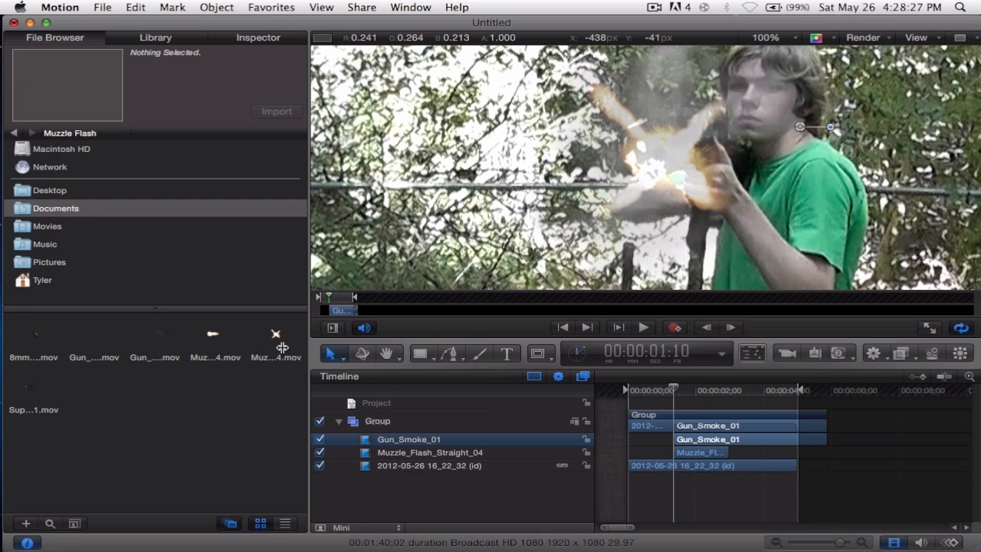
Set the blend mode of the Gun_Smoke_01 layer to Screen.
left_click(259, 38)
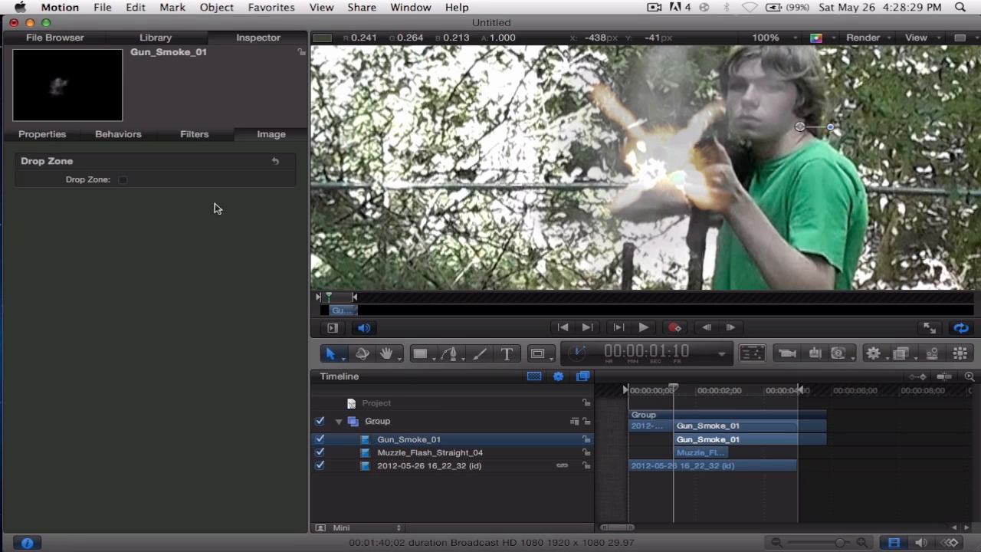
left_click(62, 130)
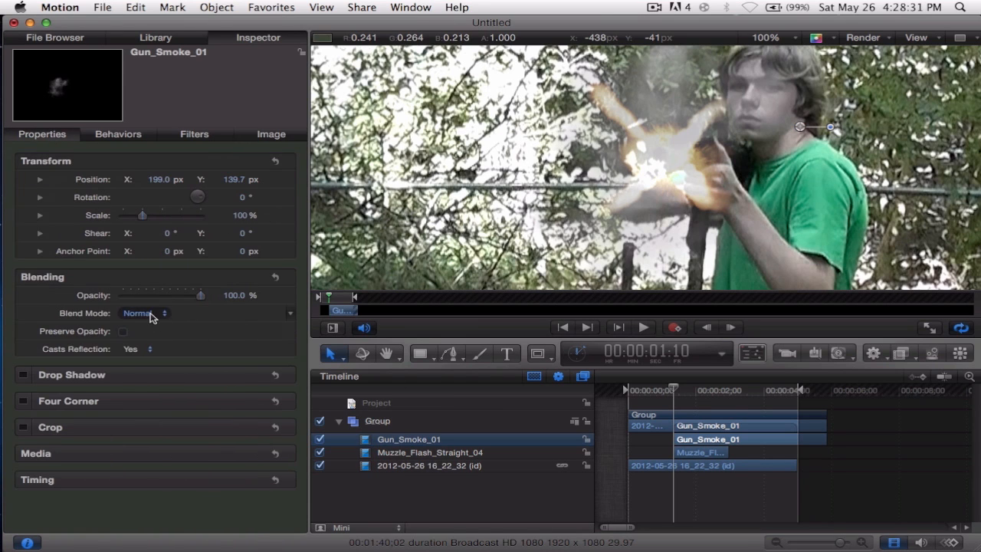
left_click(153, 312)
left_click(157, 419)
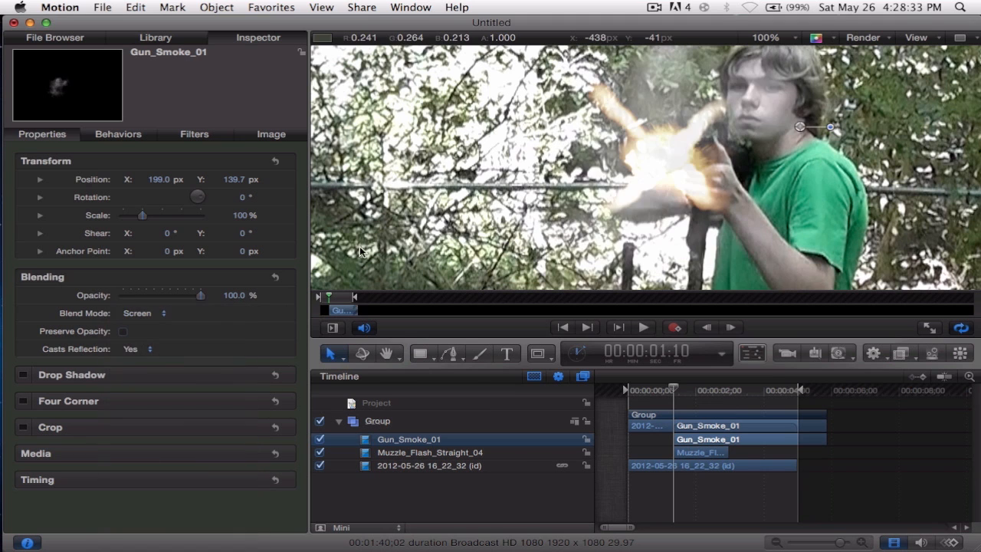
Move the smoke to about X 203, Y 109.7 px at 75.98% opacity, and place its layer beneath the muzzle flash.
mouse_move(684, 154)
left_mouse_down()
mouse_move(660, 159)
mouse_move(688, 170)
left_mouse_up()
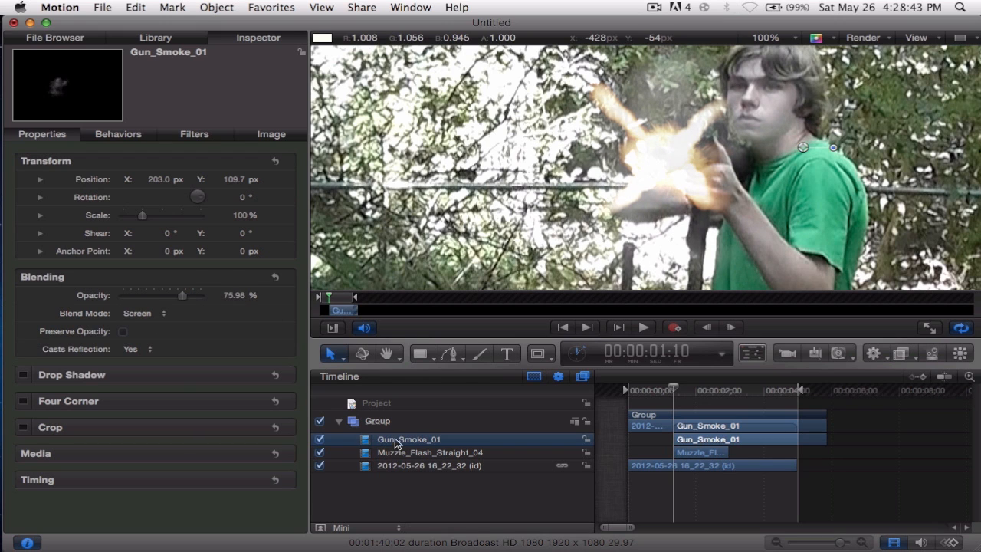
left_click_drag(398, 441, 400, 458)
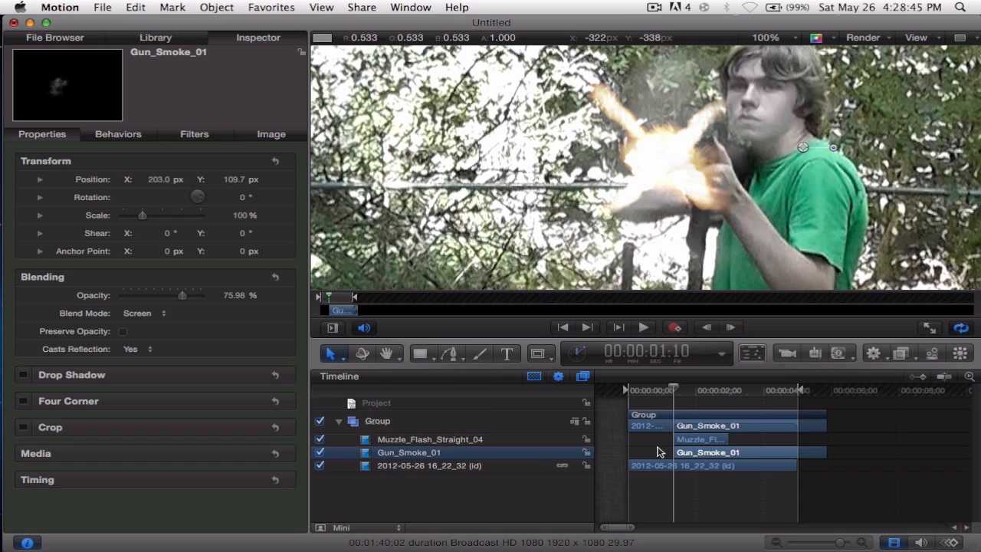
Play back the shot from about 00:00:01:00 to check the muzzle flash and smoke in motion.
left_click_drag(679, 394, 664, 391)
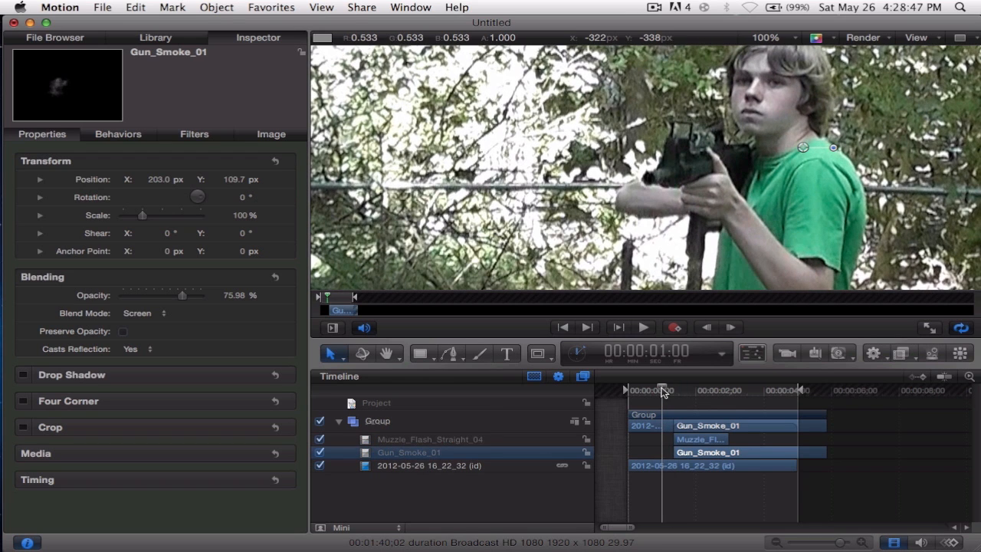
key("space")
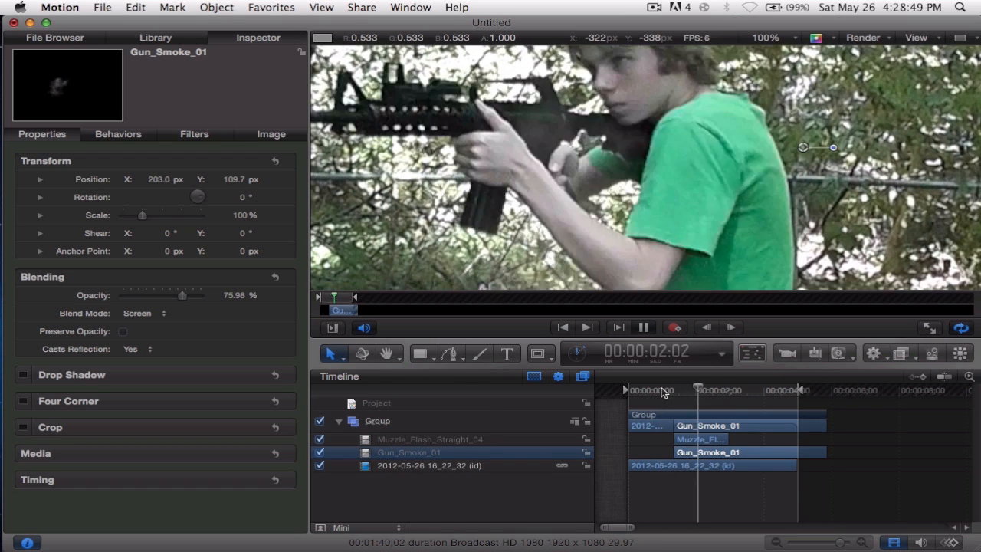
key("space")
left_click_drag(710, 400, 664, 392)
key("space")
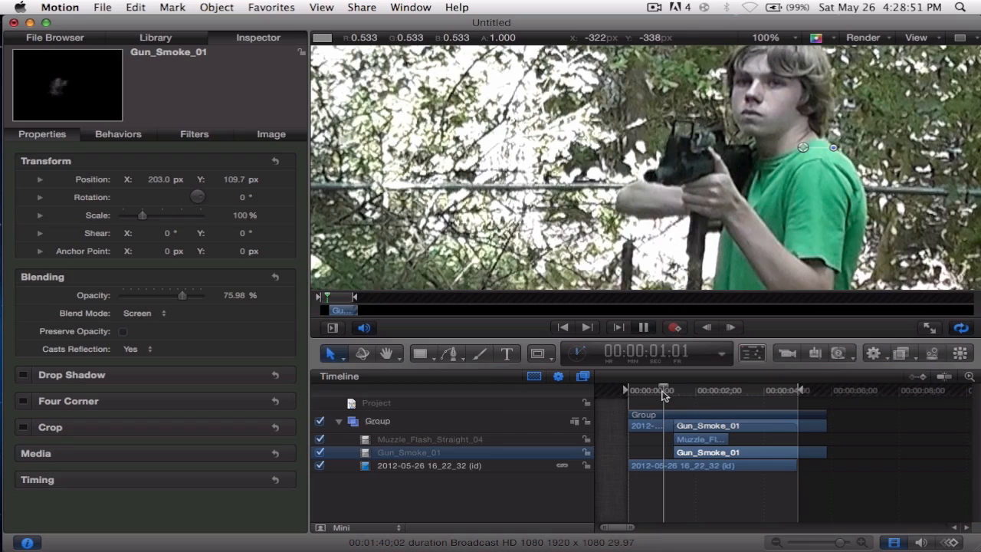
key("space")
Align the start of the Gun_Smoke_01 clip with the start of the muzzle flash clip in the timeline.
mouse_move(680, 394)
left_mouse_down()
mouse_move(667, 393)
mouse_move(686, 392)
mouse_move(675, 392)
left_mouse_up()
left_click_drag(838, 546, 849, 545)
left_click_drag(673, 458, 645, 453)
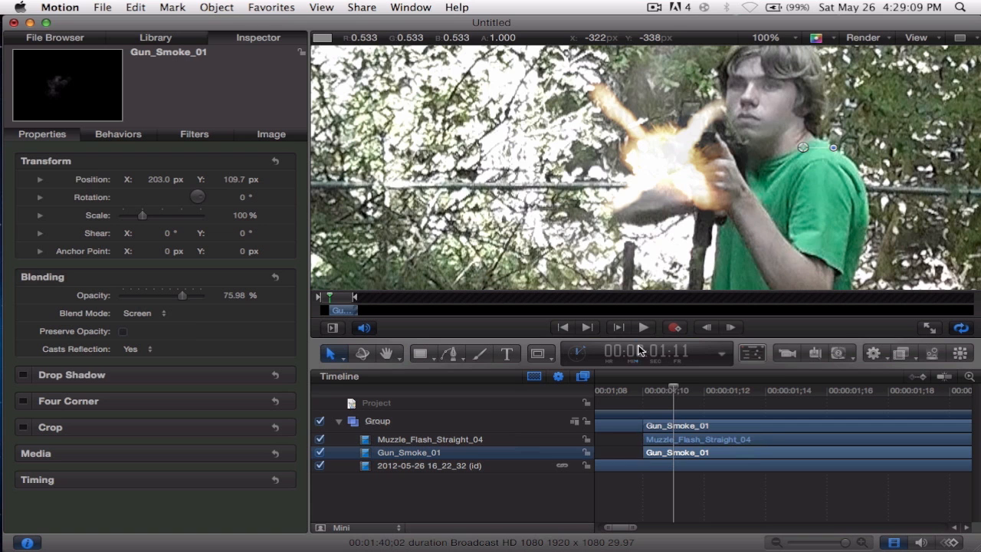
Apply the Glow filter to the Muzzle_Flash_Straight_04 layer with the playhead at 00:00:01:10.
left_click_drag(627, 384, 673, 394)
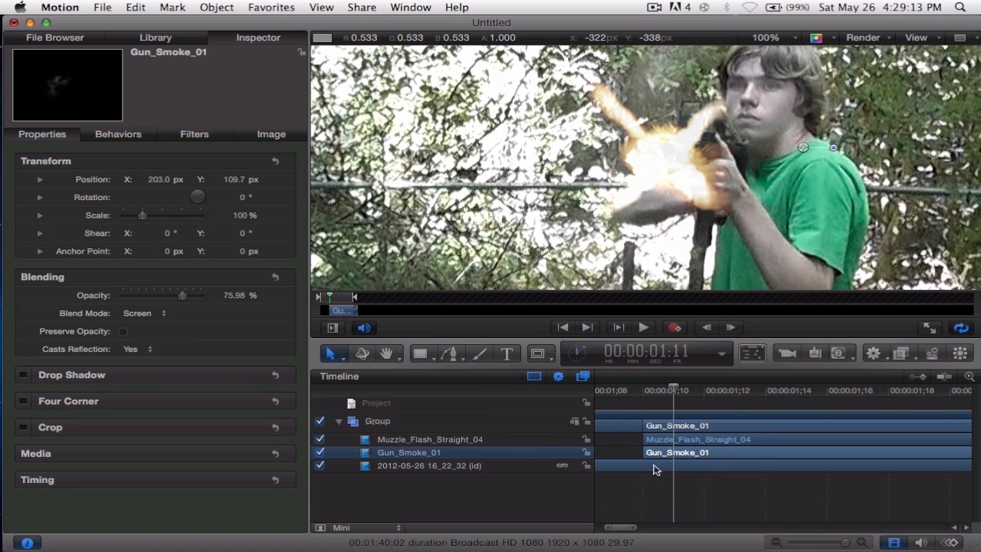
mouse_move(642, 439)
left_mouse_down()
mouse_move(679, 440)
mouse_move(657, 441)
left_mouse_up()
left_click_drag(656, 397, 633, 374)
scroll(699, 491, "right", 3)
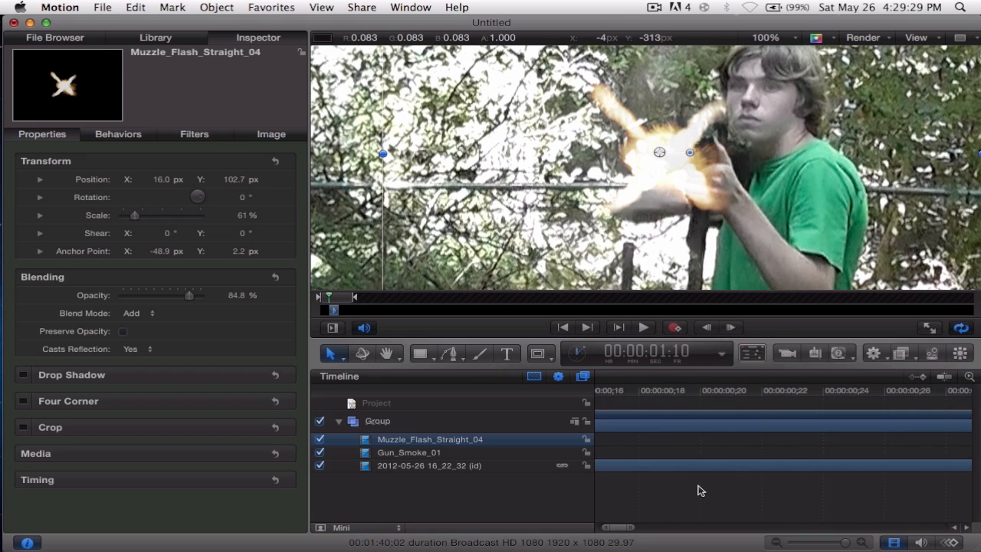
scroll(699, 491, "left", 3)
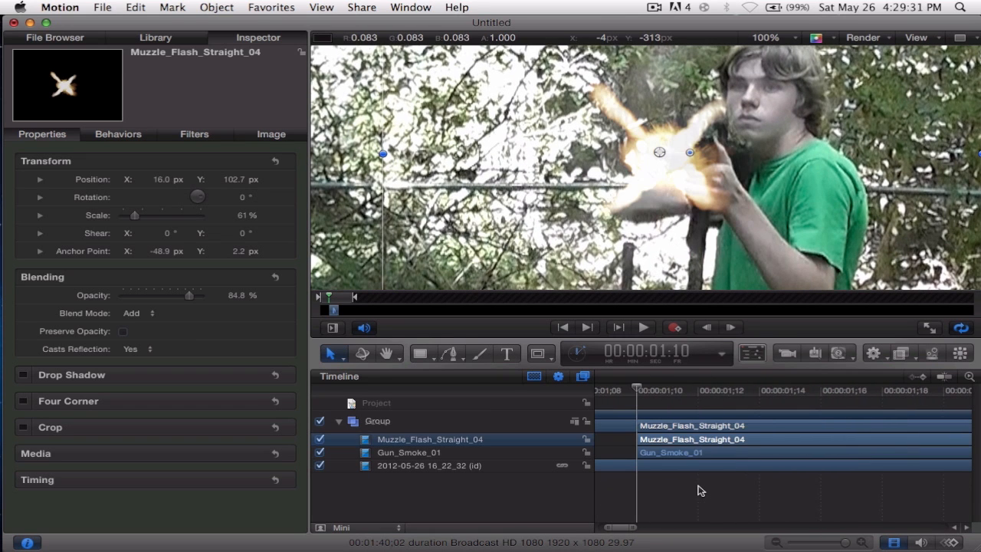
left_click(902, 354)
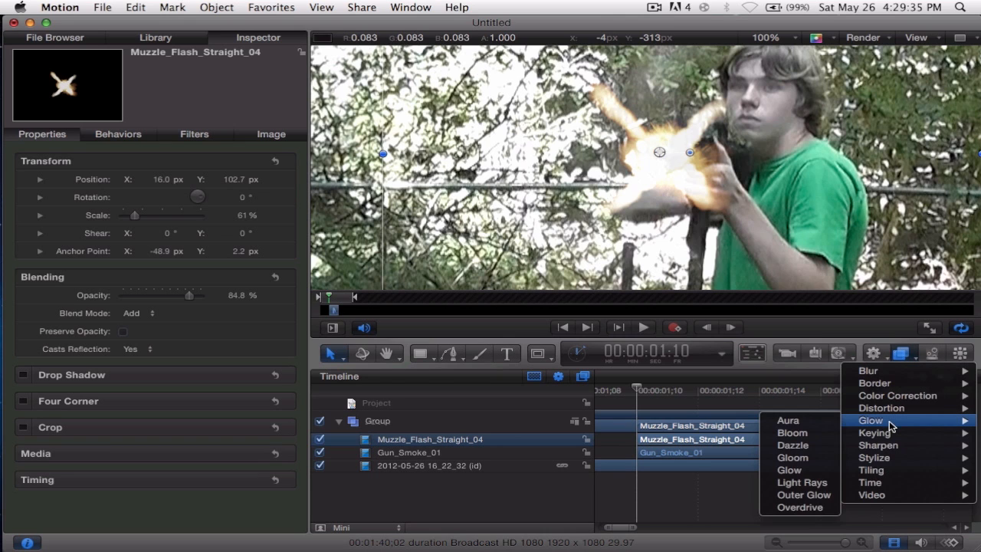
mouse_move(877, 421)
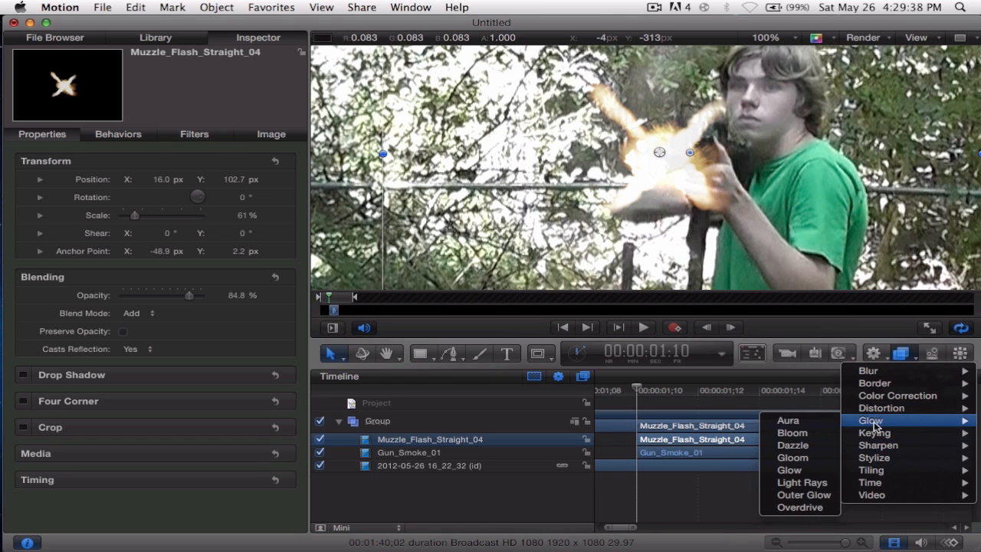
left_click(791, 470)
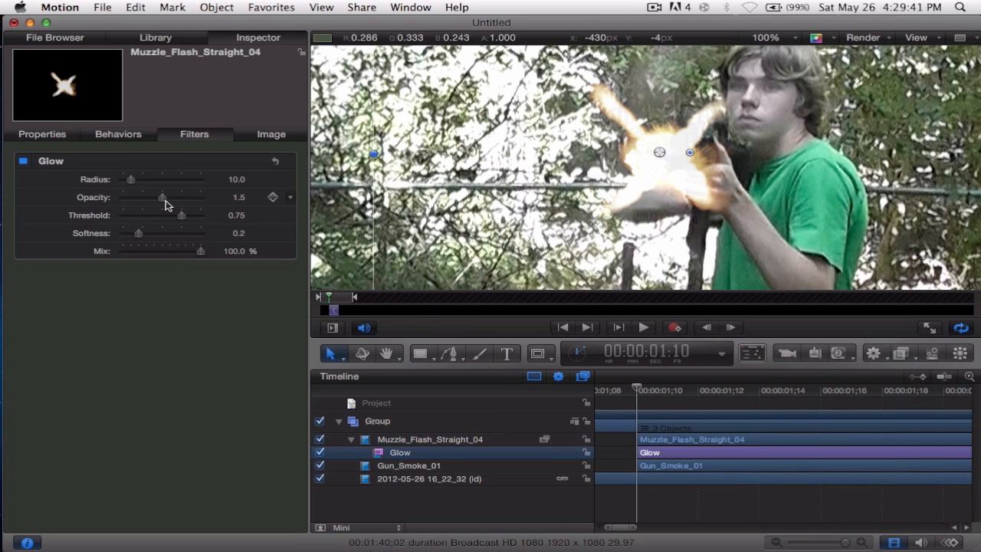
Set the glow's radius to 100, opacity to 0.46, threshold to 0.66 and softness to 0.72, and lower its mix slightly.
left_click_drag(131, 180, 214, 180)
left_click_drag(159, 199, 138, 200)
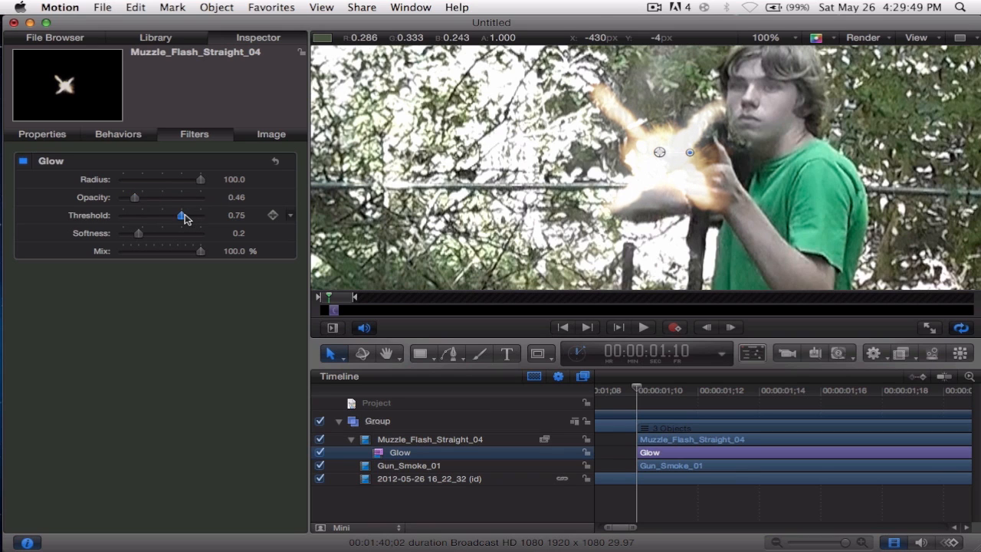
left_click_drag(163, 219, 186, 215)
left_click_drag(143, 238, 192, 237)
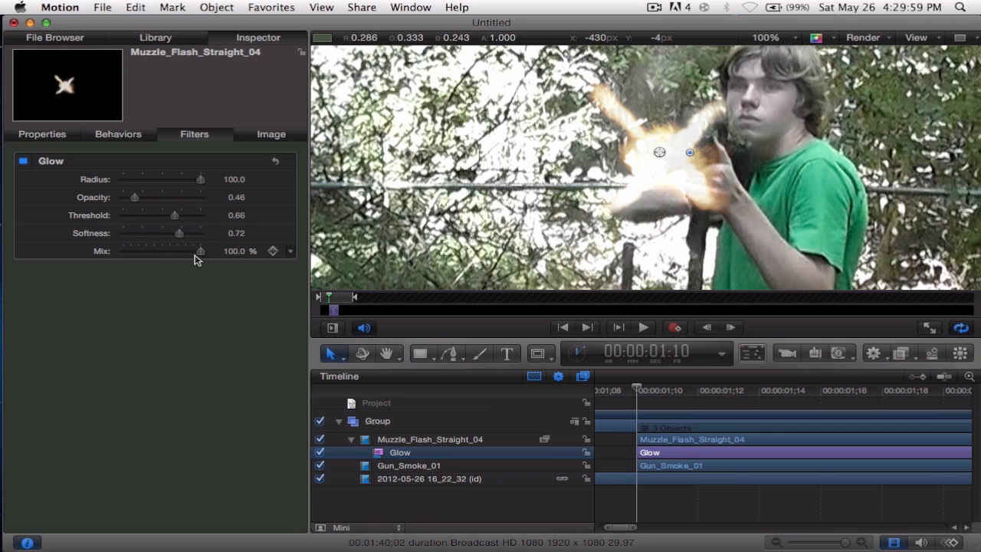
mouse_move(201, 256)
left_mouse_down()
mouse_move(136, 248)
mouse_move(211, 246)
mouse_move(181, 251)
left_mouse_up()
left_click(656, 408)
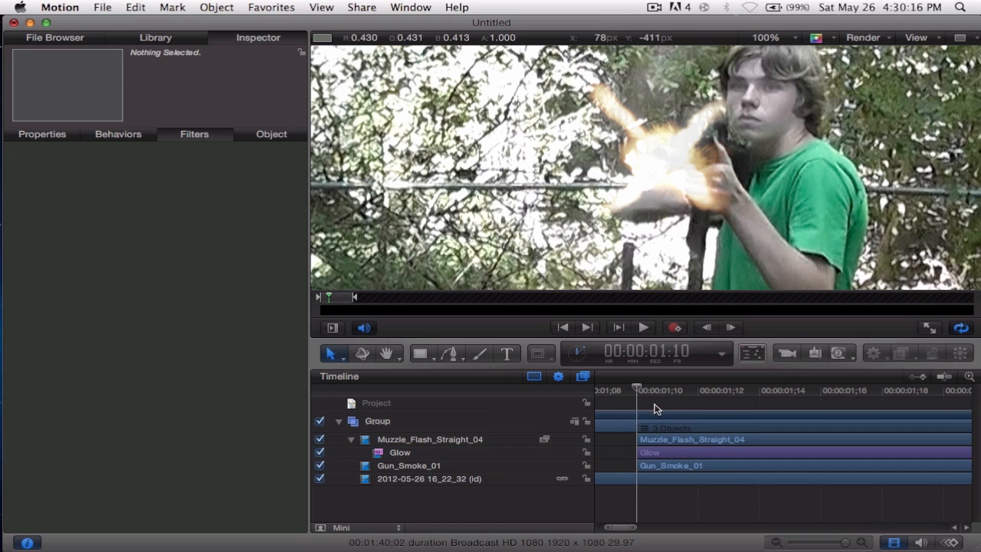
Add the 8mm_01 shell casing clip from the Muzzle Flash folder to the canvas over the rifle at 00:00:01:11.
left_click_drag(639, 391, 662, 401)
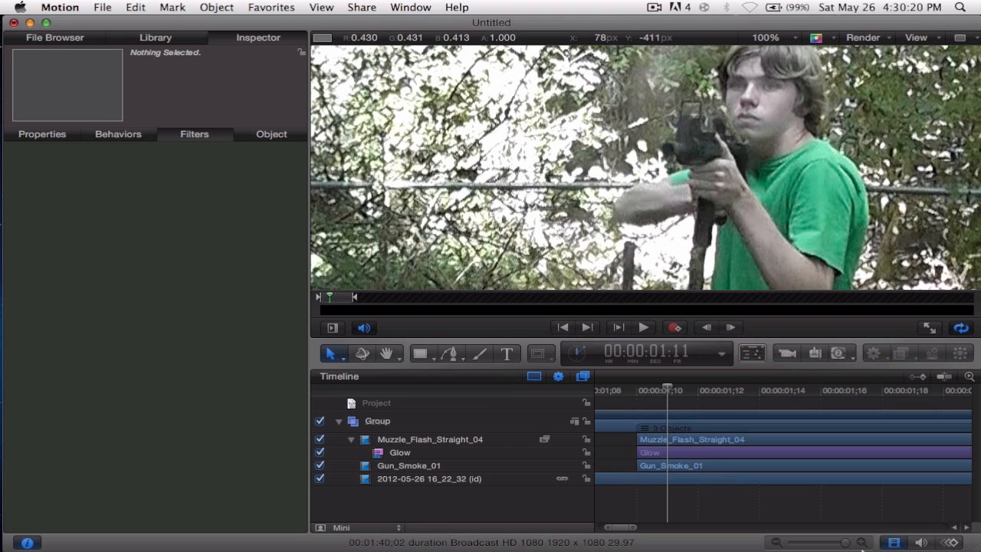
mouse_move(832, 542)
left_mouse_down()
mouse_move(812, 543)
mouse_move(847, 544)
left_mouse_up()
left_click(66, 135)
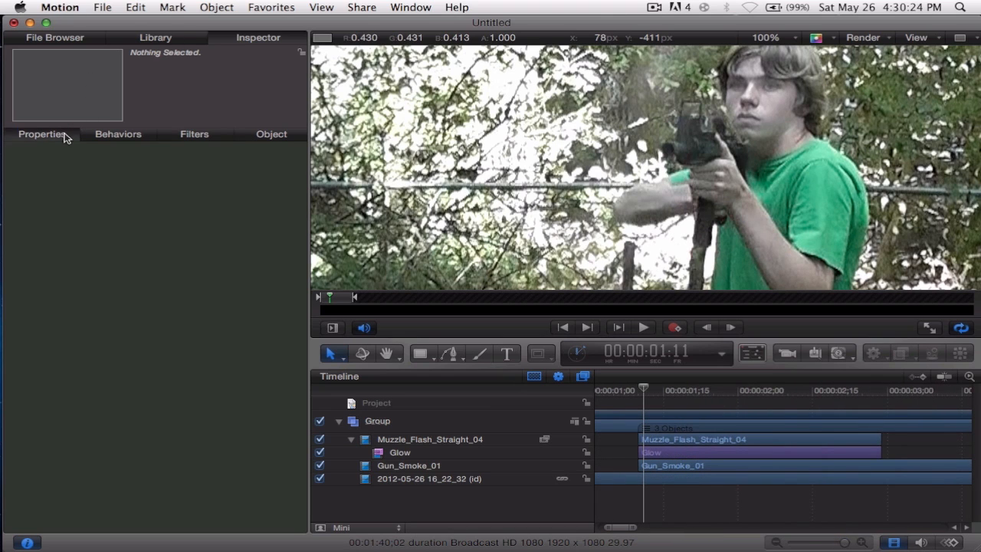
left_click(43, 37)
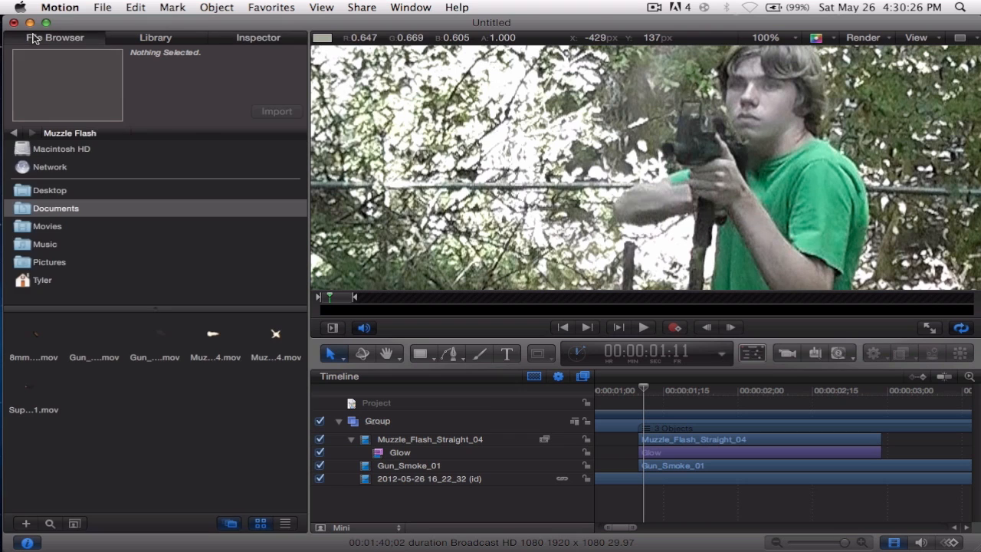
left_click_drag(41, 343, 668, 145)
Shift the 8mm_01 clip in the timeline so that it starts at 00:00:01:12.
left_click_drag(687, 440, 688, 439)
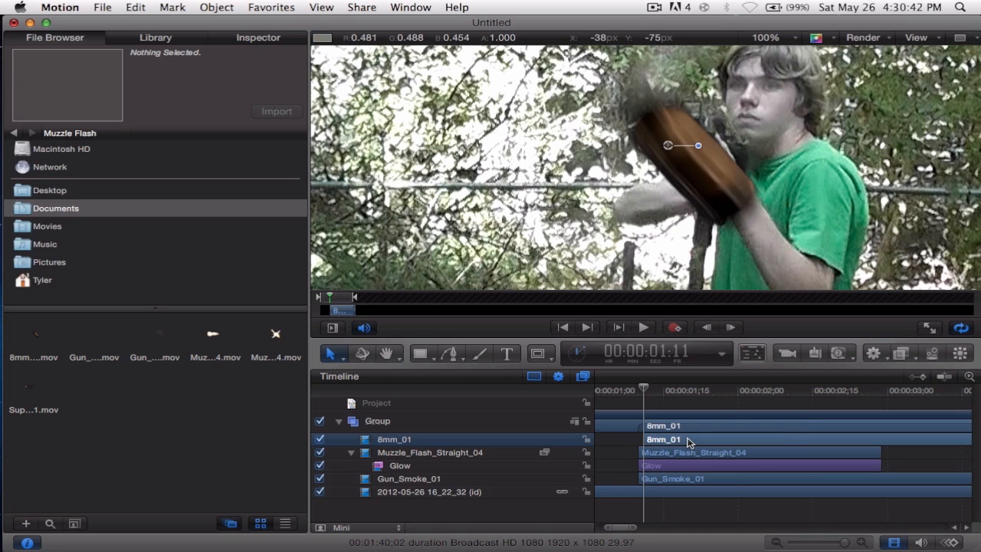
left_click_drag(671, 442, 677, 442)
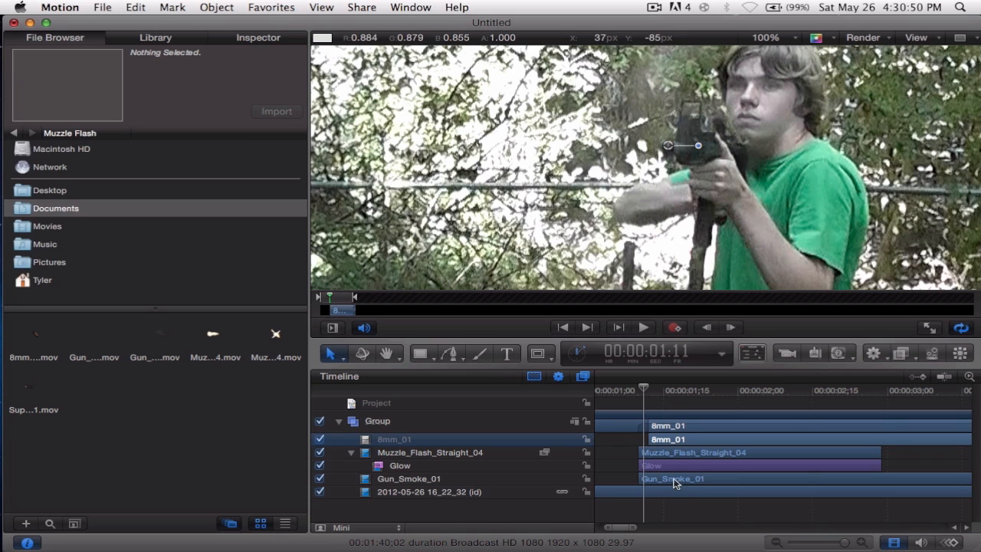
left_click_drag(644, 439, 640, 440)
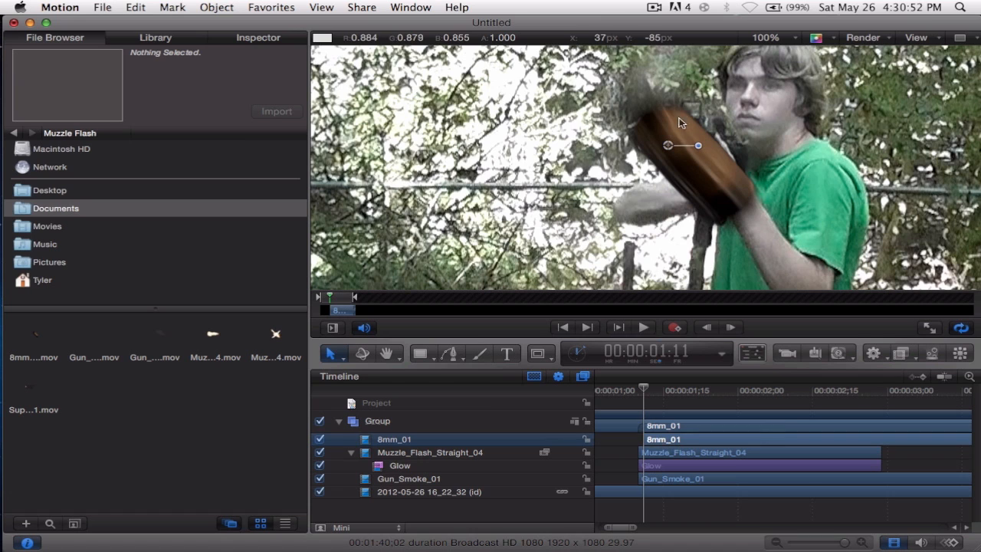
left_click_drag(644, 392, 646, 392)
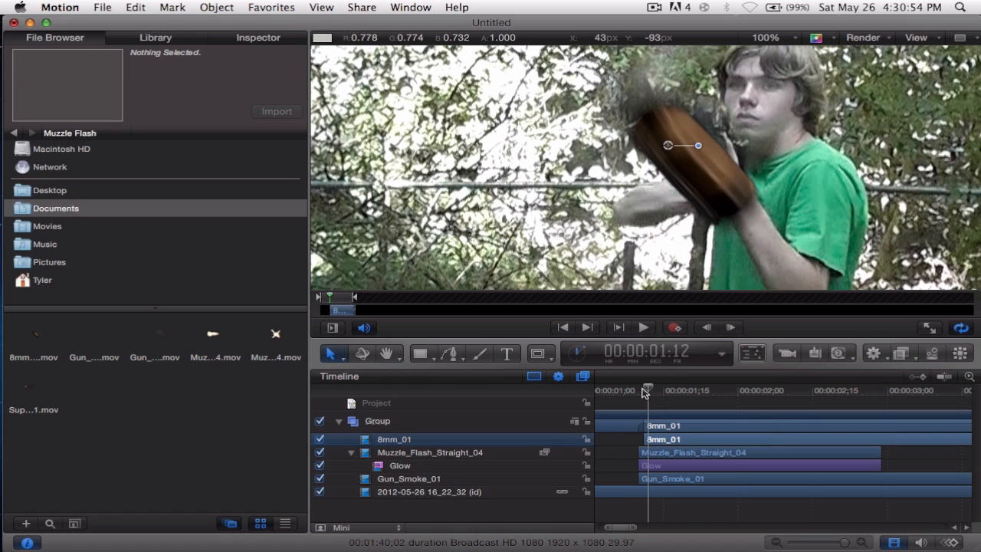
left_click_drag(666, 443, 670, 443)
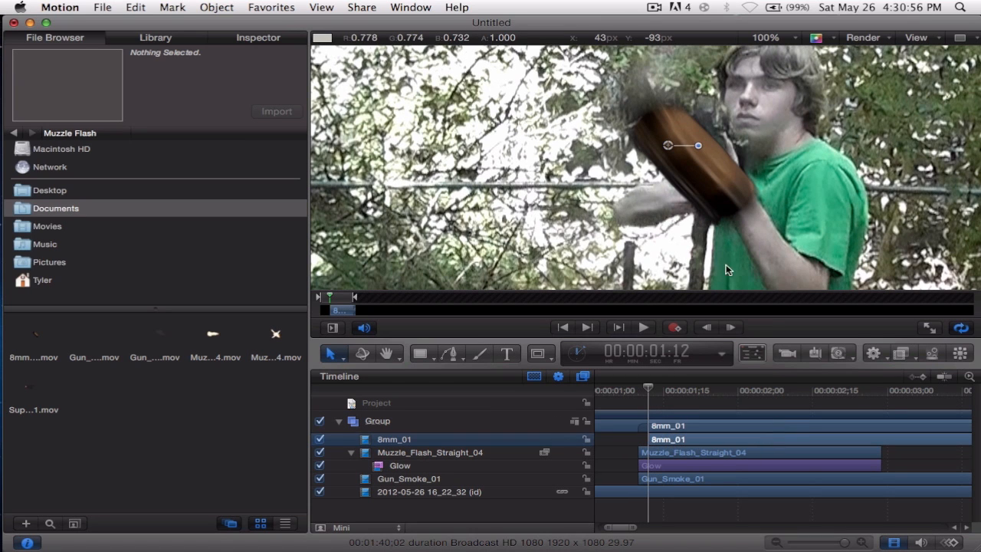
Scale the 8mm_01 shell to 10%, rotate it 39°, and place it over the rifle at about X 73, Y 112.7 px.
left_click(253, 38)
left_click(43, 136)
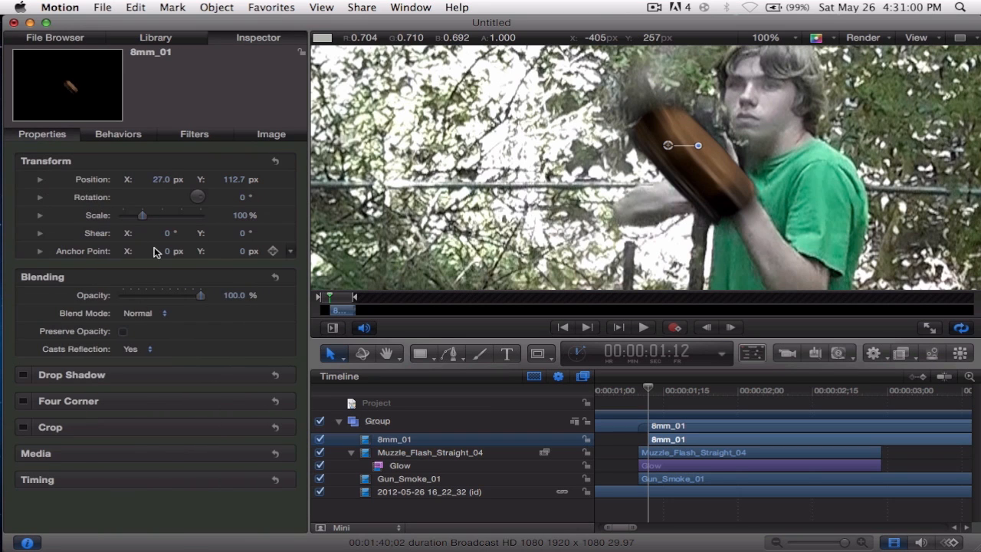
left_click_drag(141, 220, 125, 218)
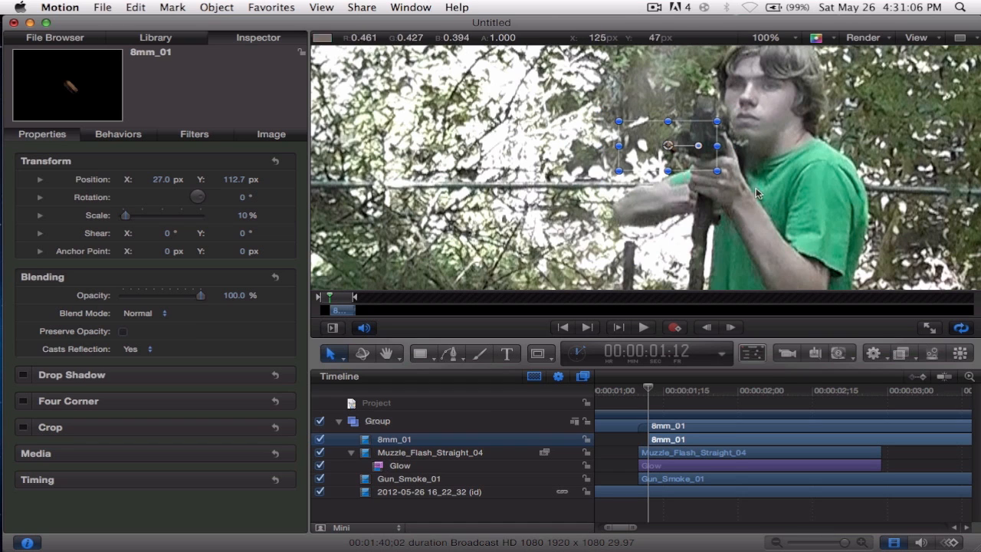
left_click_drag(207, 204, 204, 196)
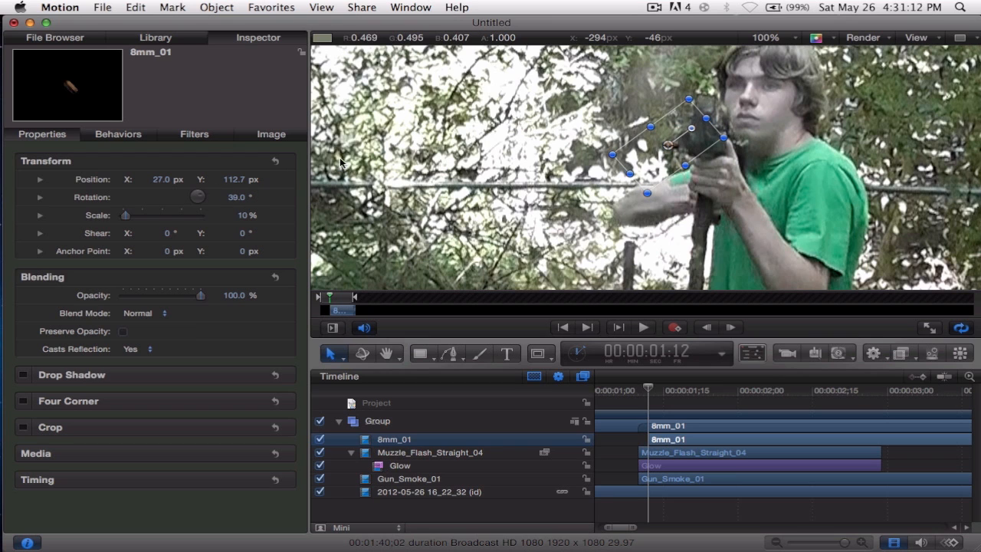
left_click_drag(672, 171, 702, 168)
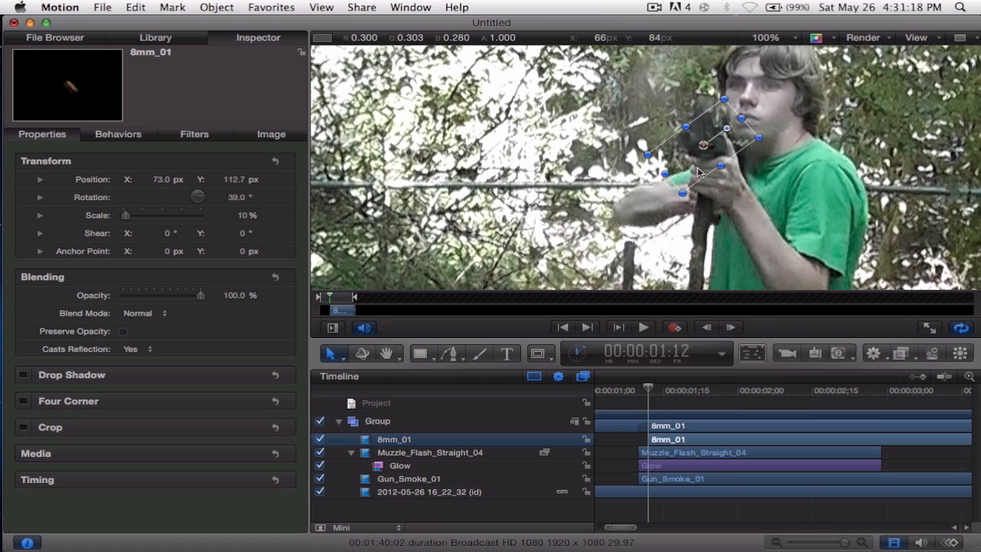
Keyframe the shell's position from the rifle near its start to about X -612.7, Y -648.5 px at 00:00:01:16.
left_click_drag(648, 394, 642, 394)
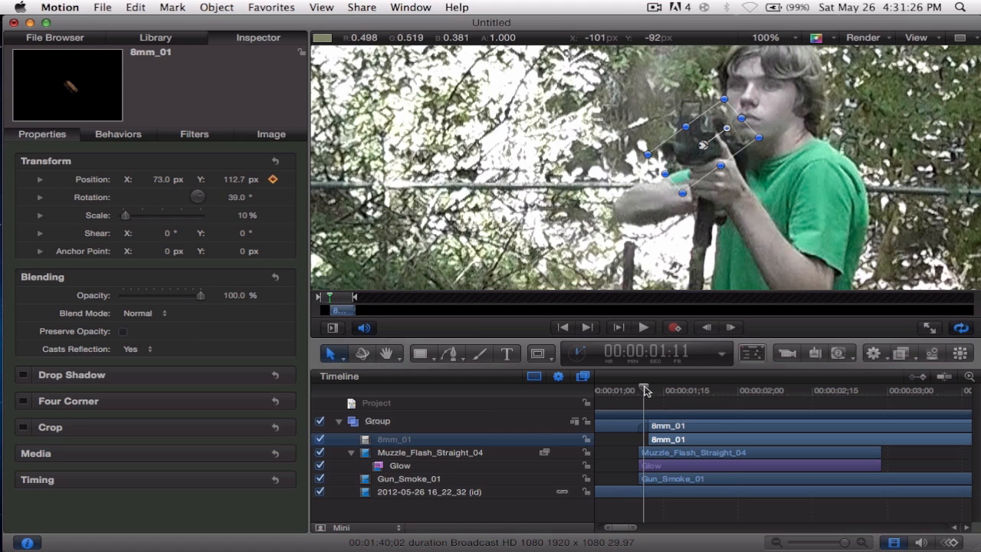
left_click(157, 182)
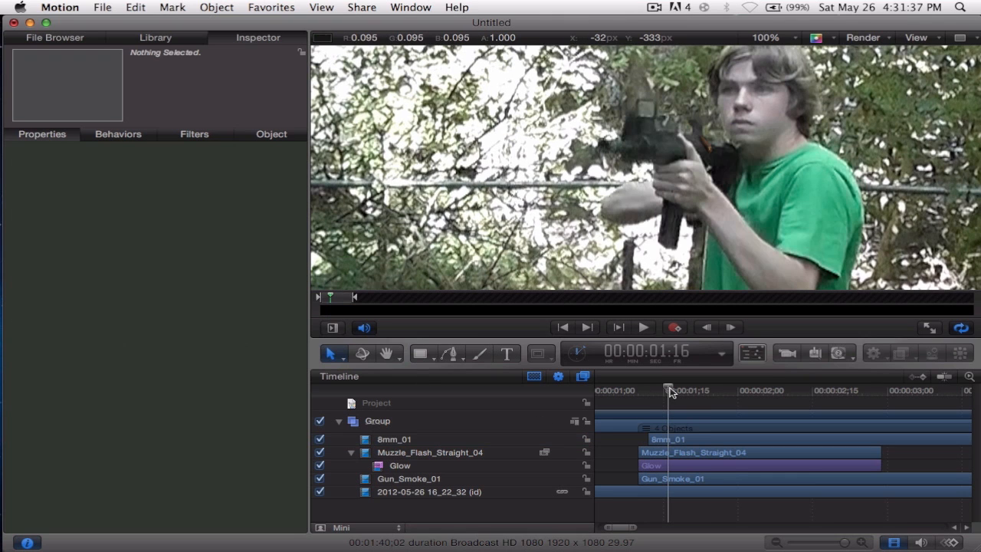
left_click(670, 440)
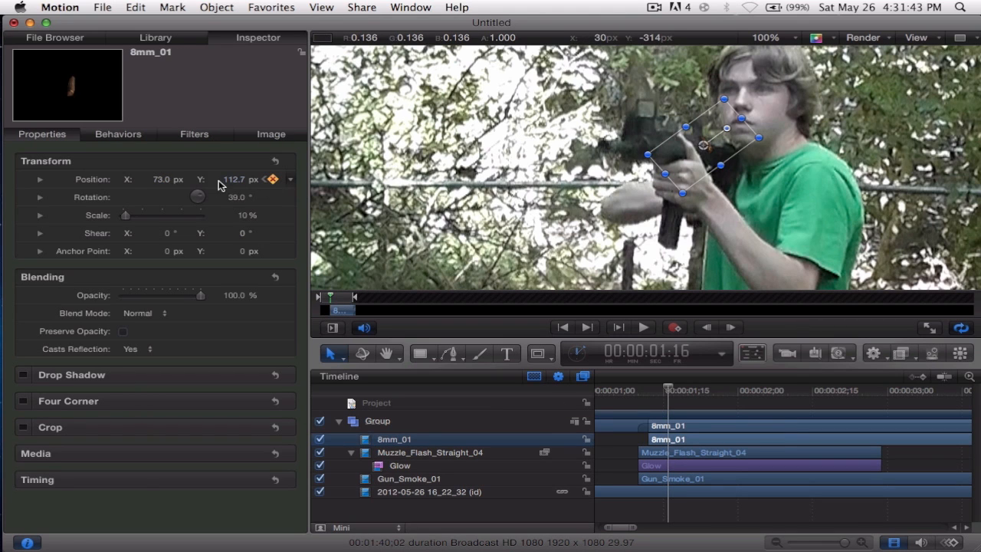
left_click_drag(686, 153, 613, 146)
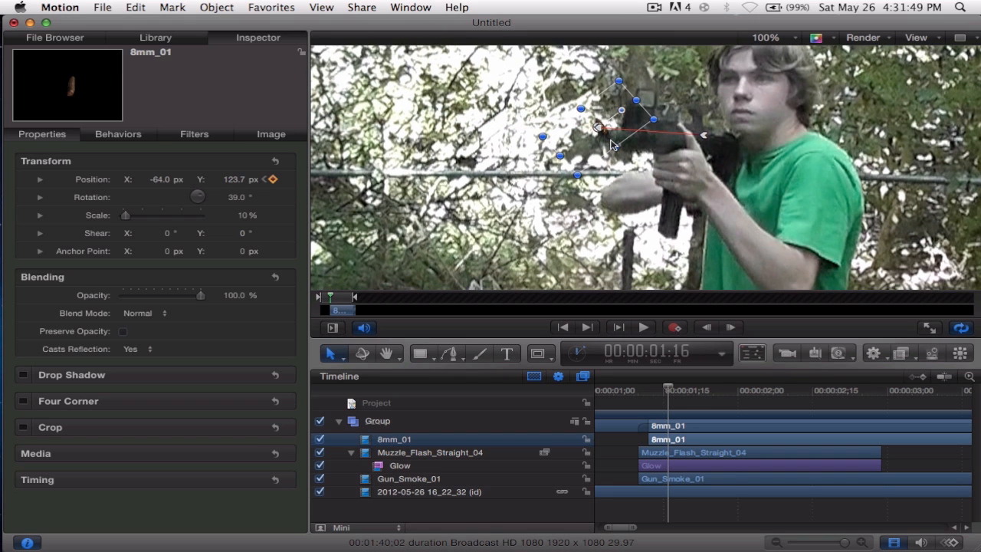
scroll(612, 144, "down", 5)
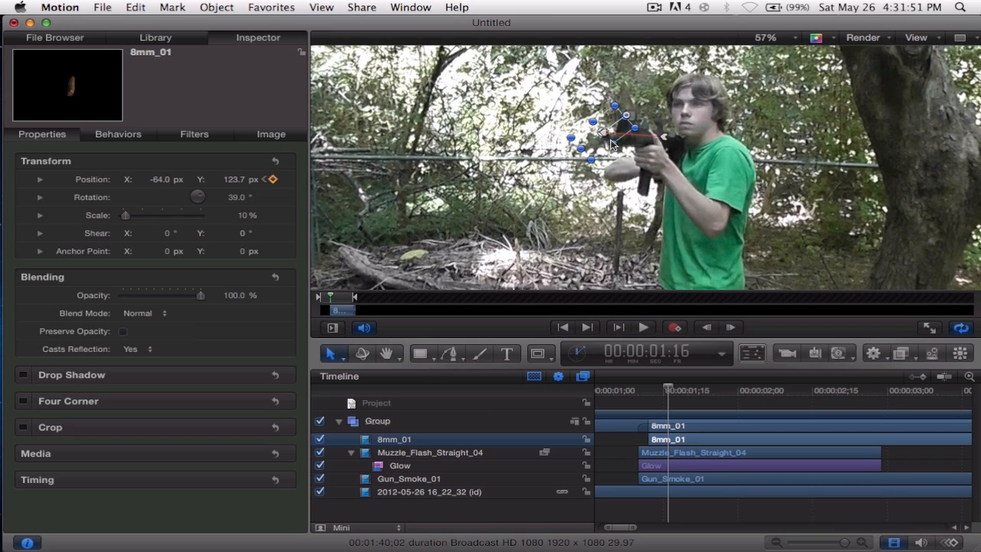
scroll(612, 144, "down", 4)
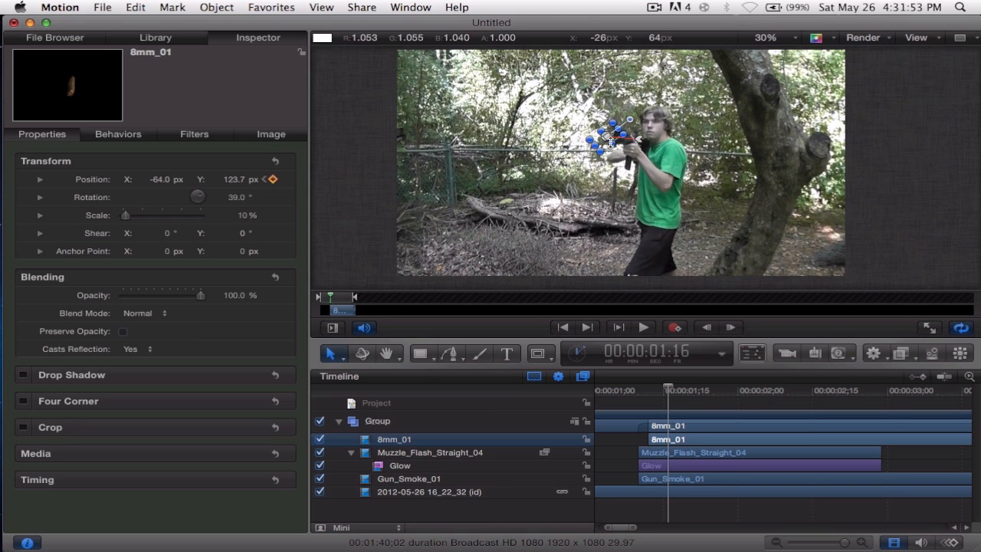
left_click_drag(614, 147, 475, 310)
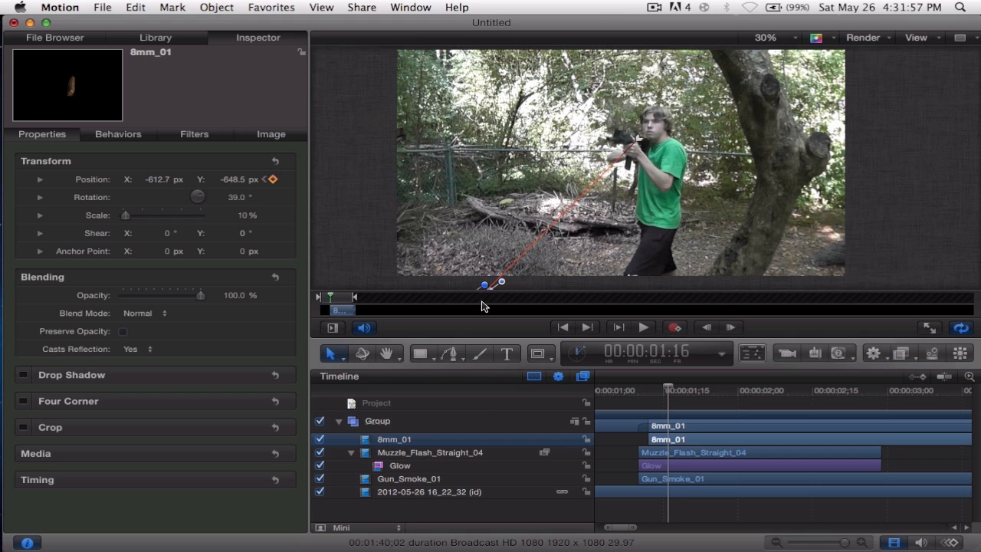
Make the start point of the shell's motion path smooth, move it onto the rifle, and bend the path into an arc.
scroll(577, 147, "up", 3)
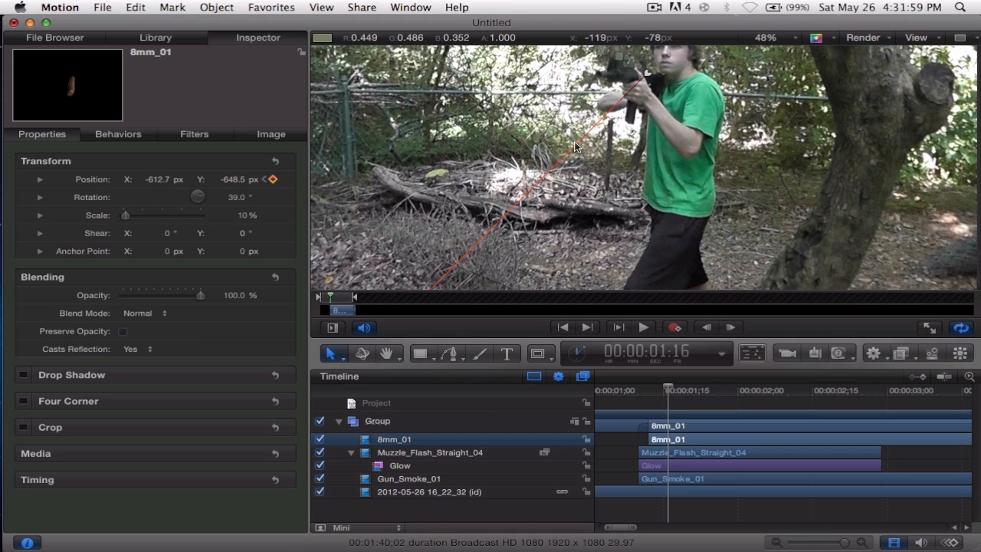
right_click(650, 79)
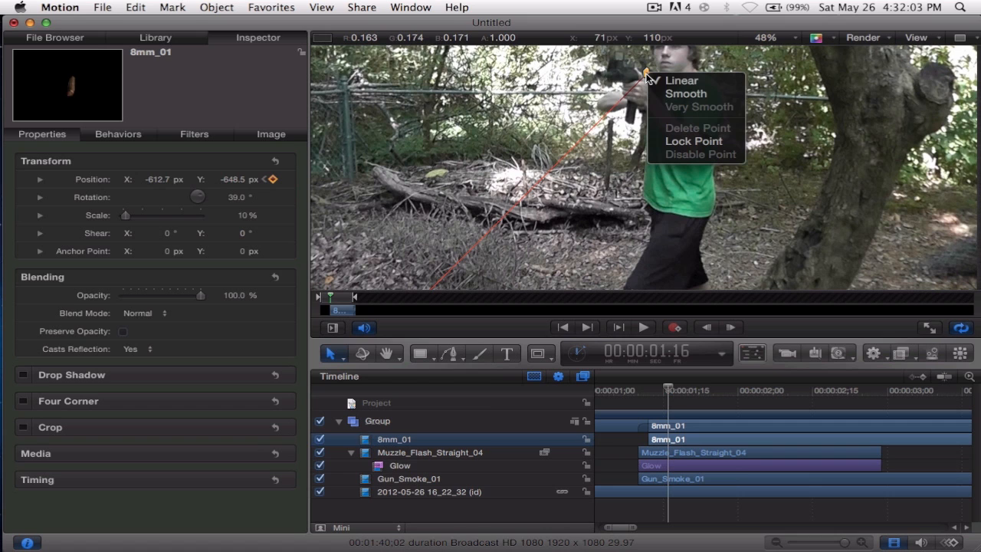
left_click(671, 93)
left_click_drag(650, 76, 627, 66)
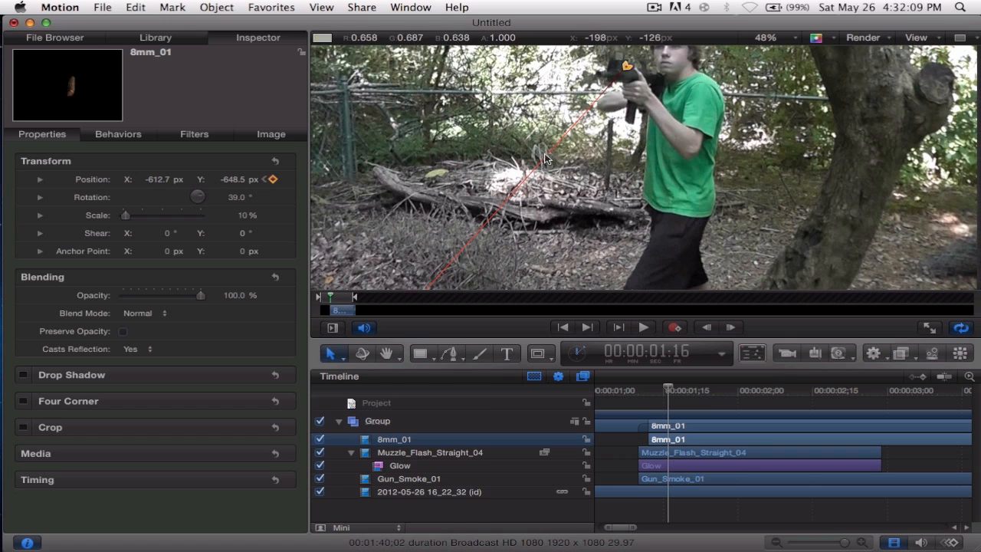
left_click_drag(570, 168, 511, 123)
Play back the shot from just before the muzzle flash to check the shell's ejection.
left_click(707, 512)
left_click(629, 391)
key("space")
key("space")
Toggle the Motion Blur render option with the Muzzle_Flash_Straight_04 layer selected at 00:00:01:10.
mouse_move(643, 393)
left_mouse_down()
mouse_move(664, 391)
mouse_move(649, 392)
left_mouse_up()
left_click(677, 448)
left_click(863, 37)
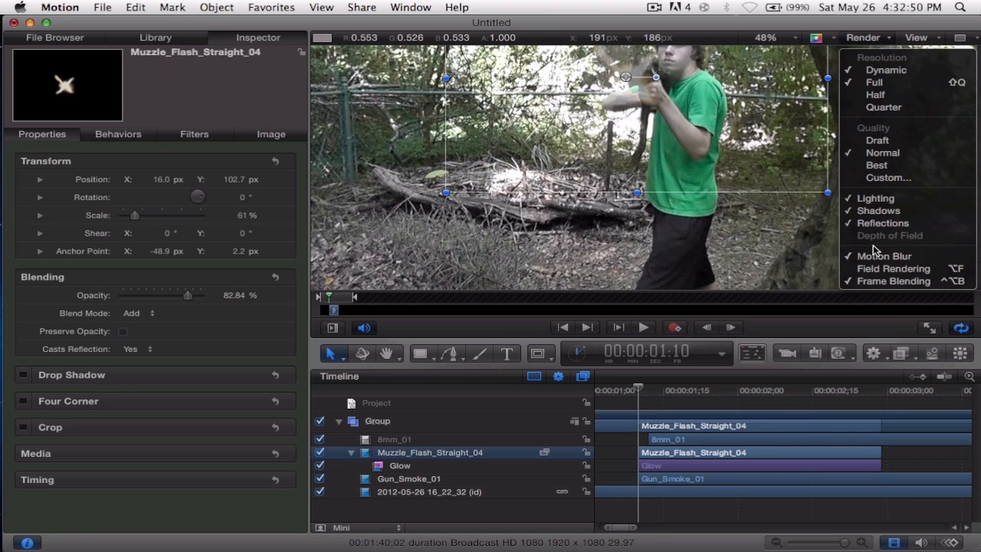
left_click(873, 254)
Add a Directional Blur filter to the 8mm_01 shell layer at 00:00:01:12.
left_click_drag(644, 393, 648, 391)
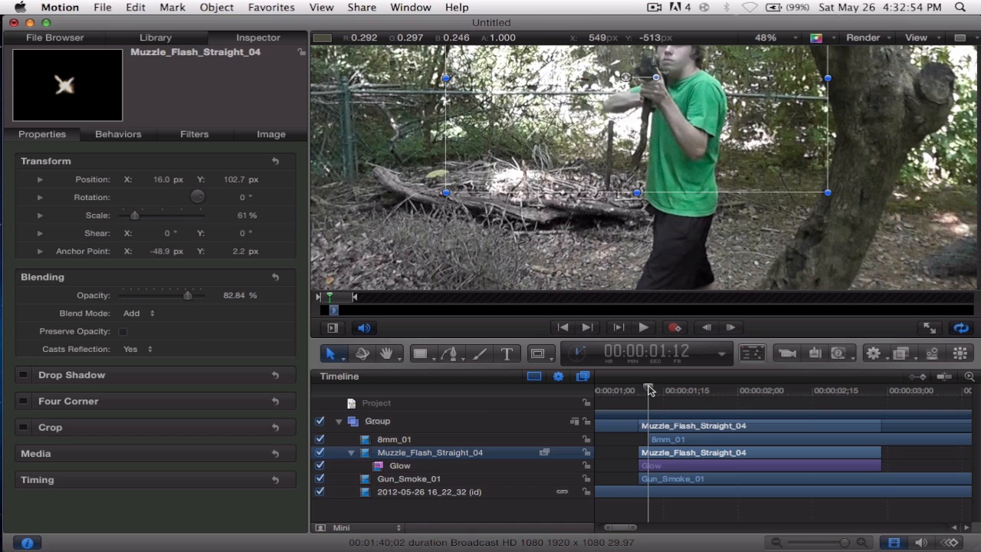
left_click(678, 442)
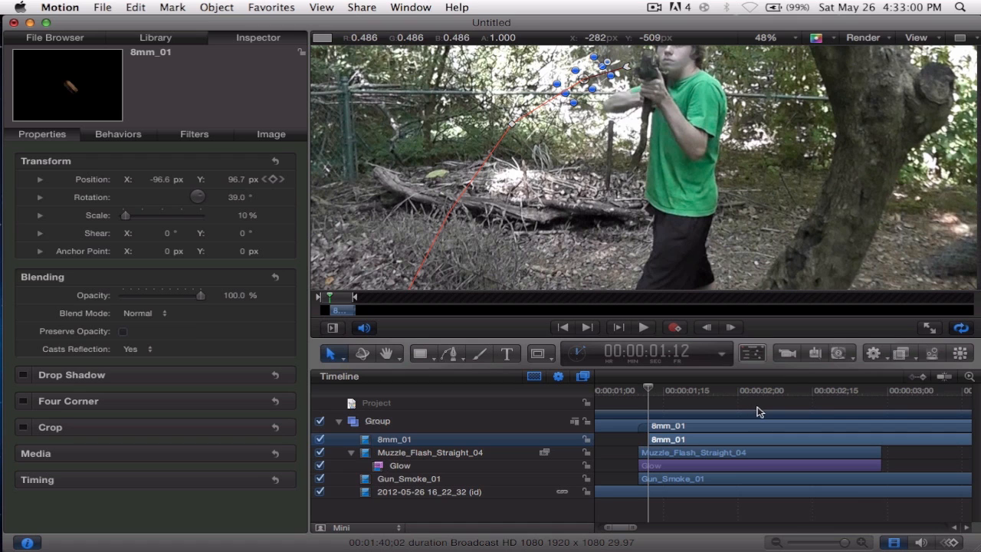
left_click(904, 353)
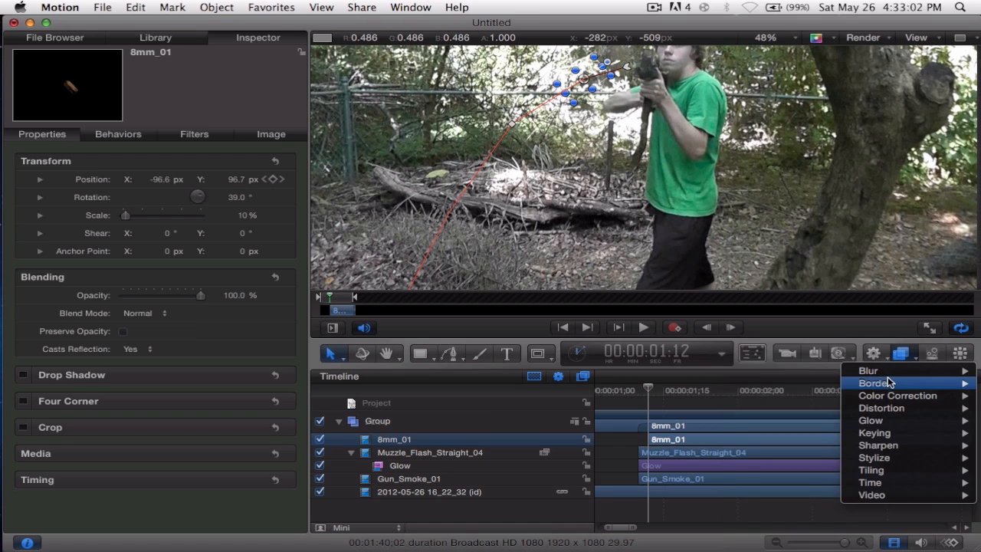
mouse_move(888, 372)
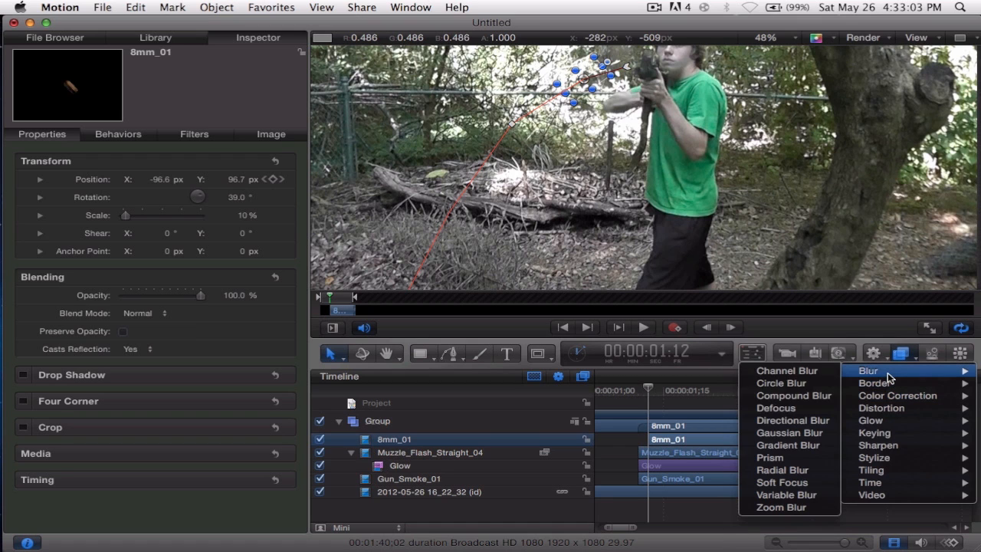
left_click(806, 425)
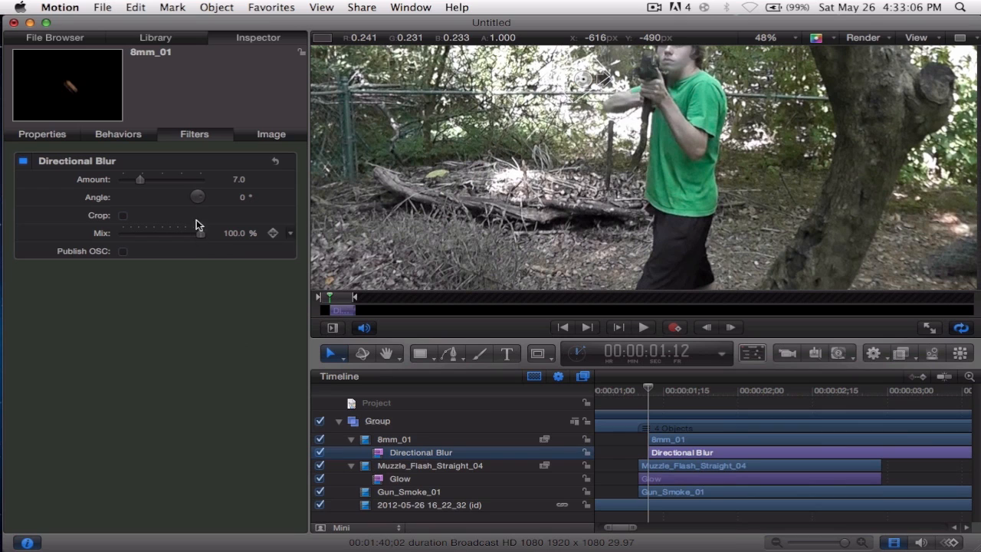
Set the shell's Directional Blur to an angle of 49° and an amount of 32.
left_click_drag(202, 198, 236, 161)
left_click_drag(258, 129, 269, 122)
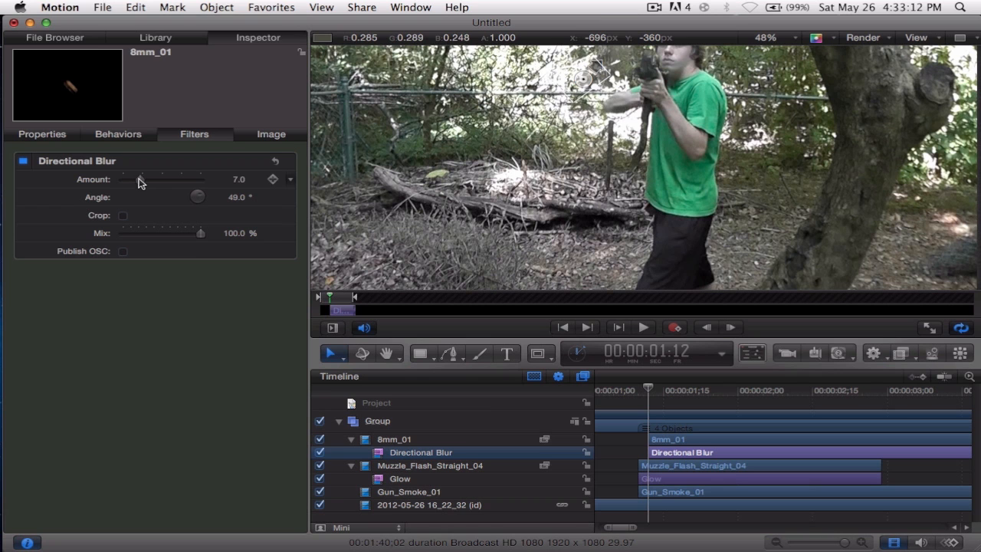
left_click_drag(139, 181, 263, 182)
Scrub through the shell ejection and play back the shot from 00:00:01:09 to check the blurred shell.
left_click_drag(683, 395, 660, 394)
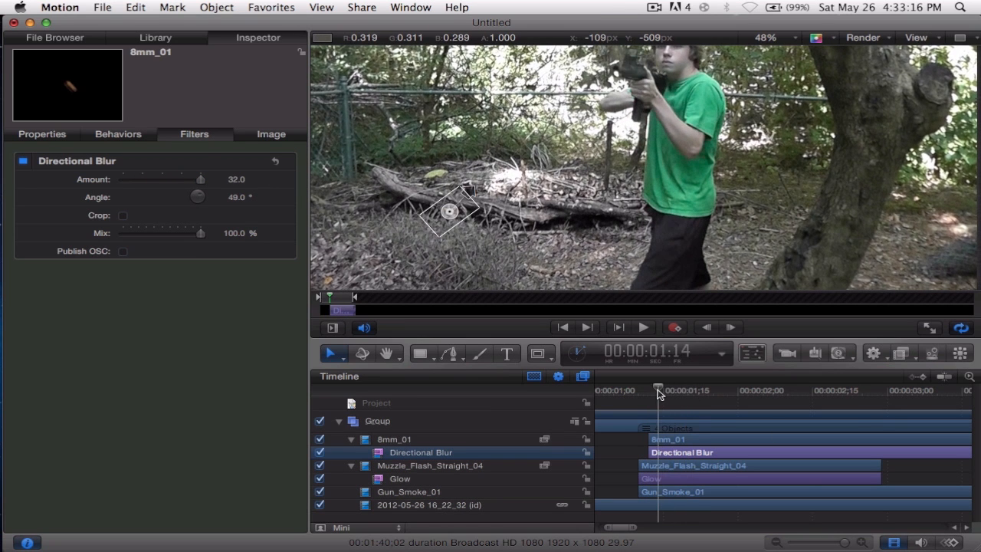
left_click(644, 478)
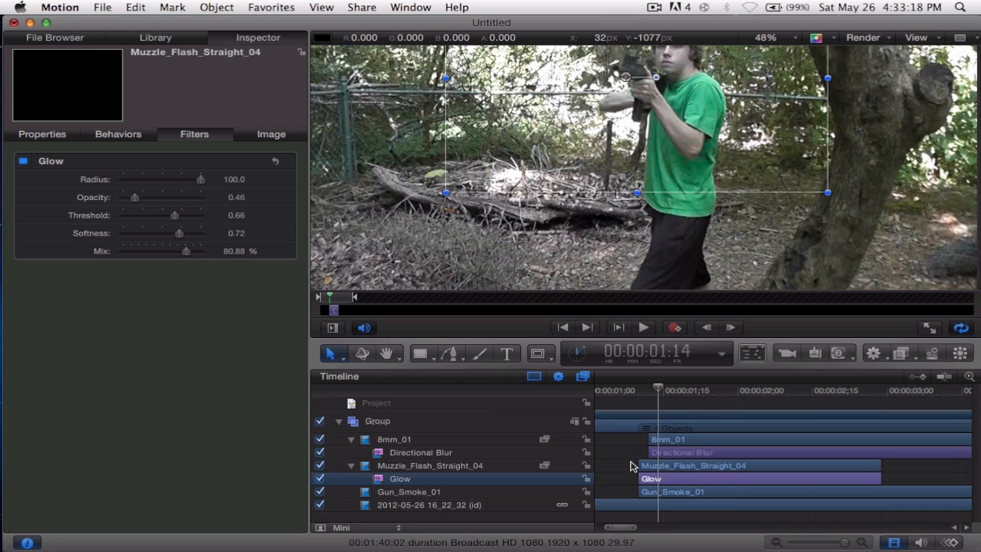
left_click_drag(661, 391, 633, 389)
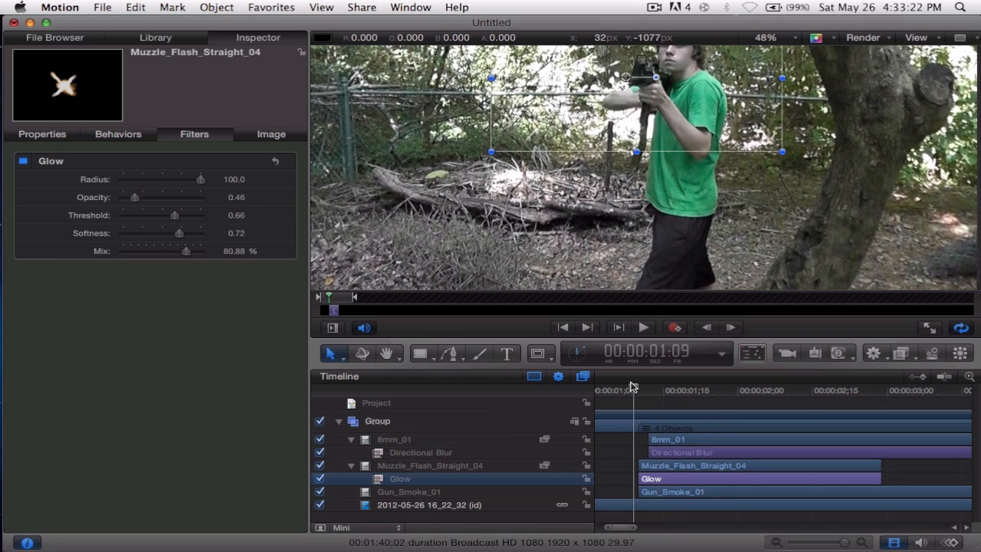
key("space")
key("space")
left_click_drag(683, 390, 649, 391)
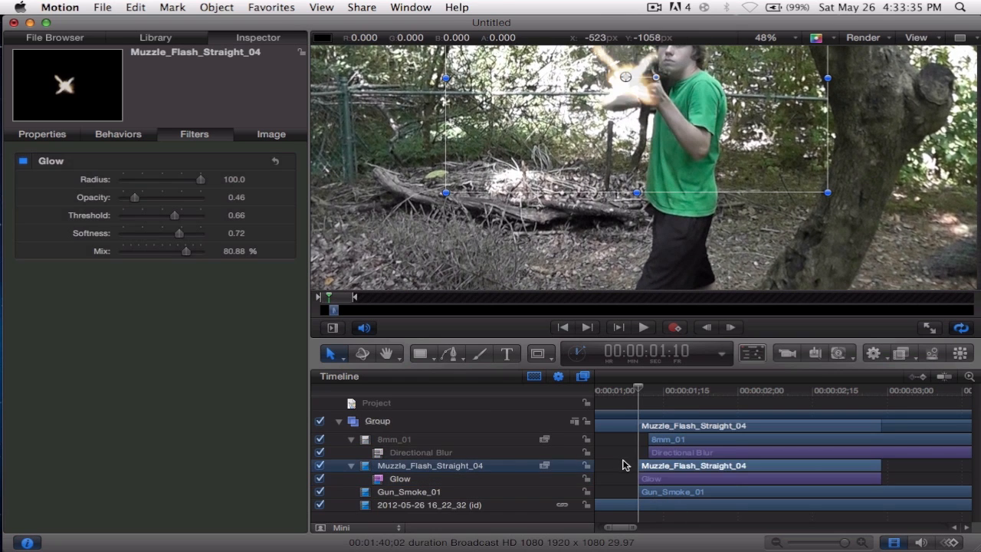
left_click(620, 472)
left_click(435, 506)
key("super+d")
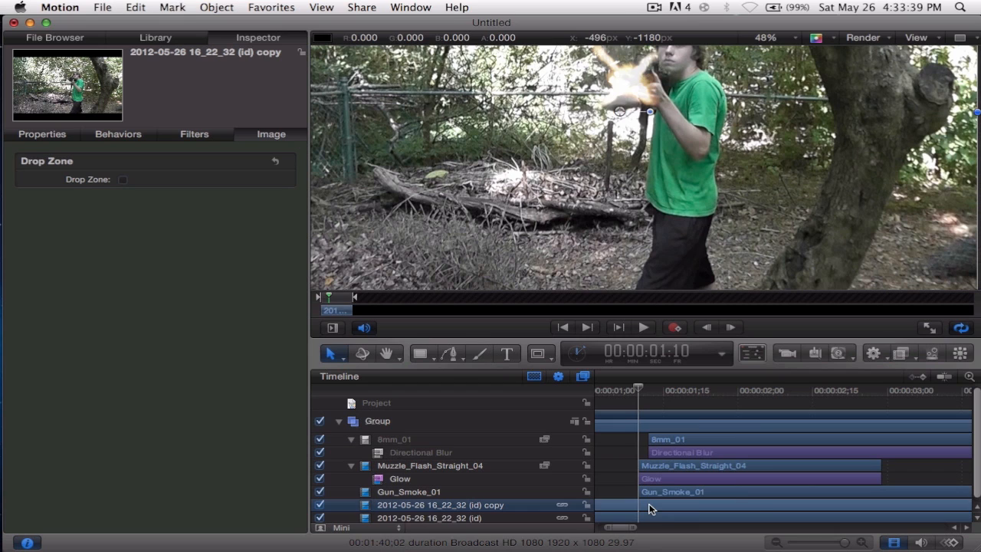
Trim the footage copy to the two frames from 00:00:01:10 up to the start of the 8mm_01 clip.
key("i")
key("o")
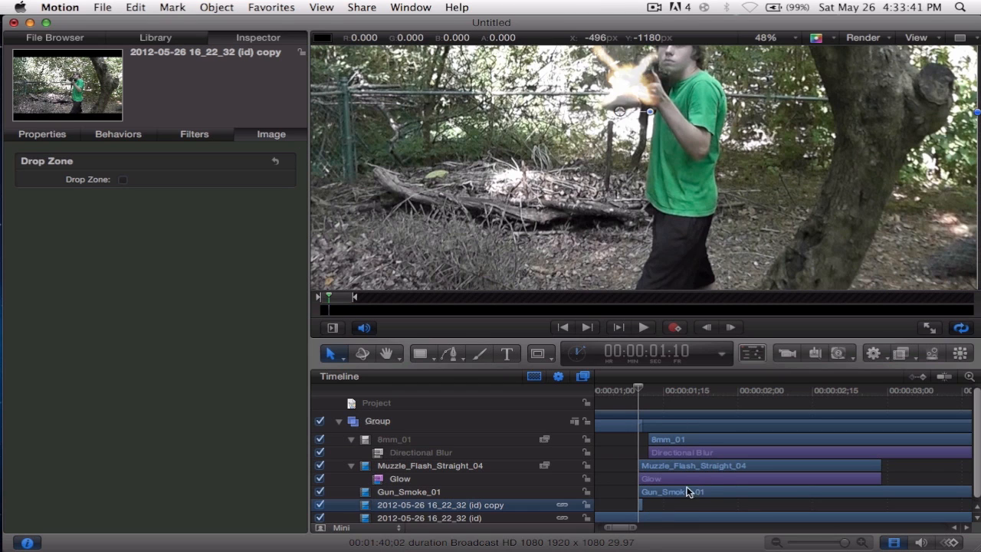
left_click_drag(641, 506, 648, 512)
key("super+minus")
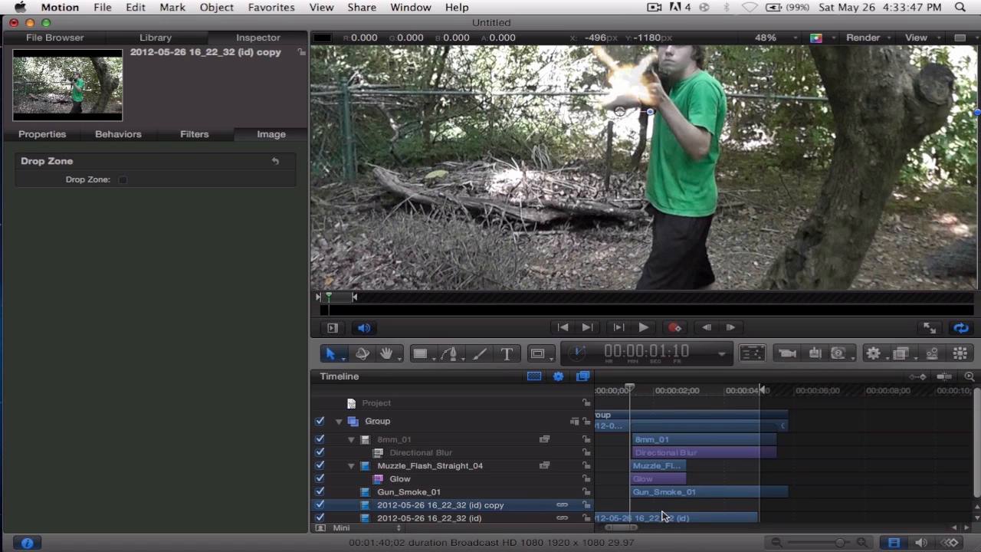
scroll(664, 516, "left", 2)
left_click(857, 544)
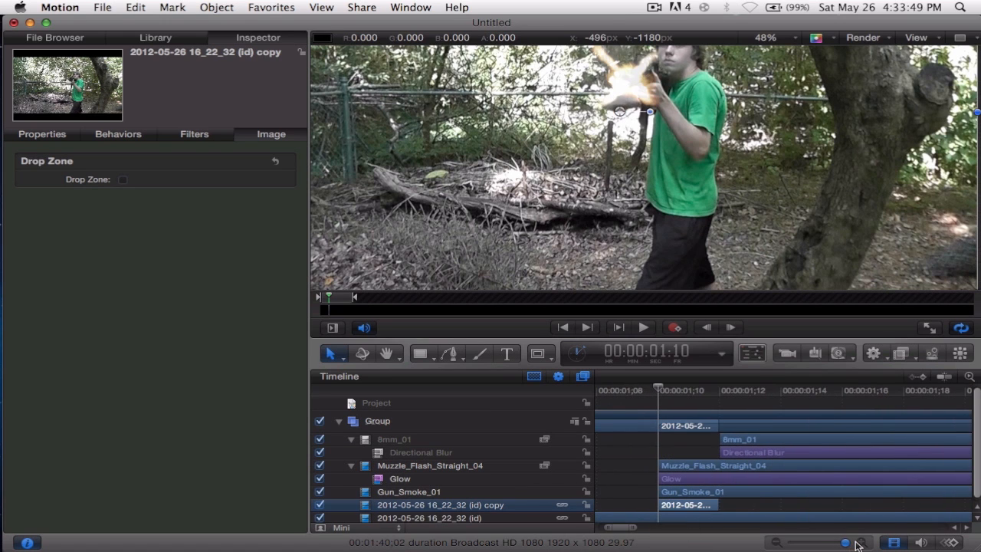
left_click_drag(848, 541, 847, 541)
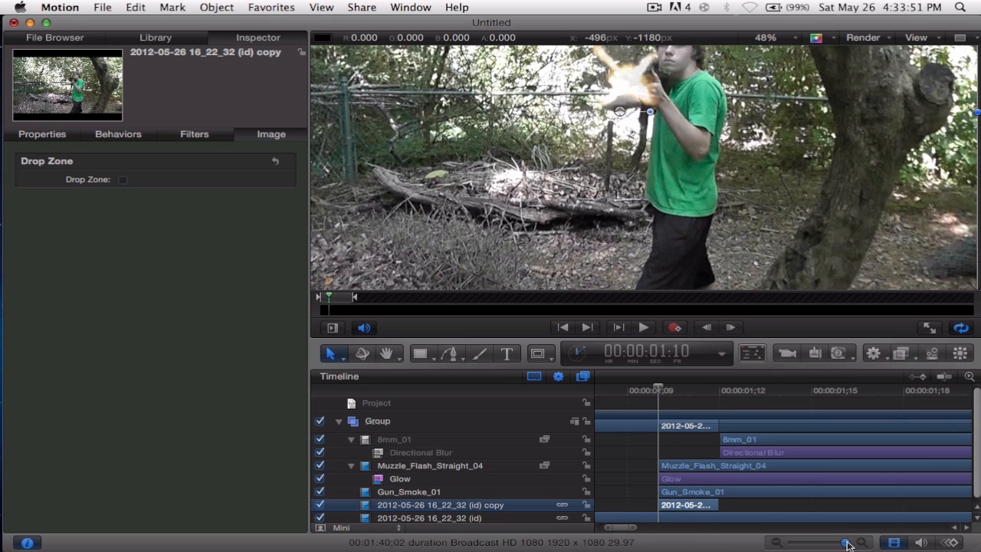
Set the blend mode of the footage copy to Add.
left_click(29, 133)
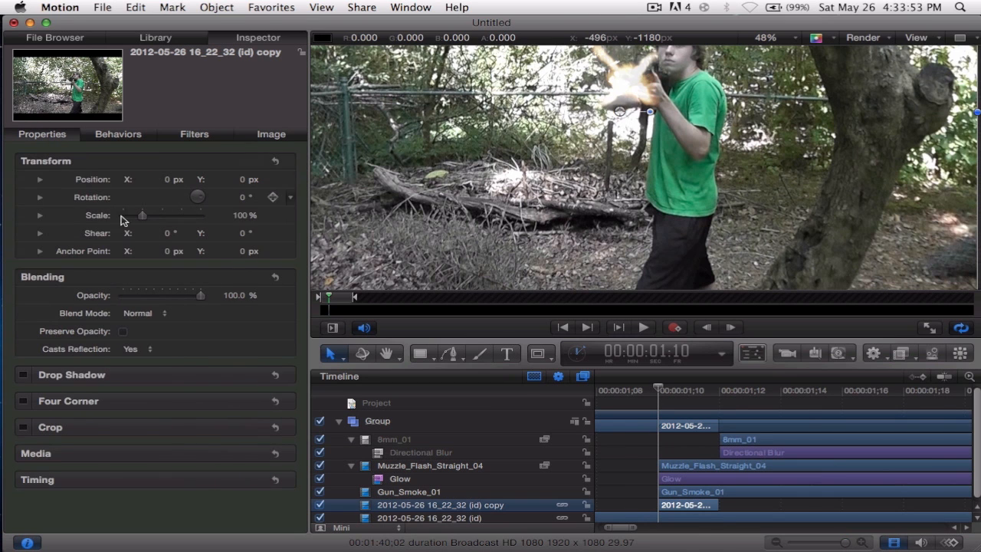
left_click(145, 314)
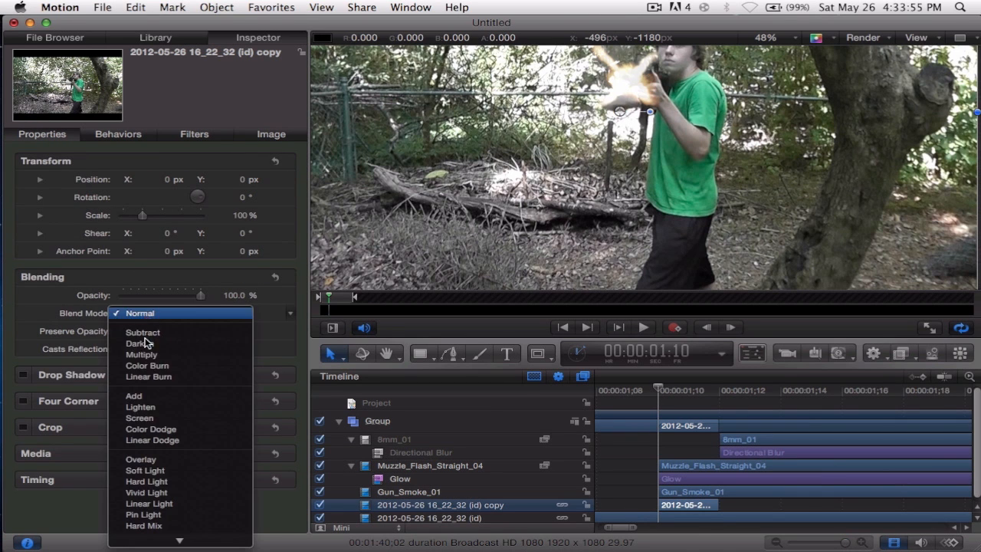
left_click(149, 335)
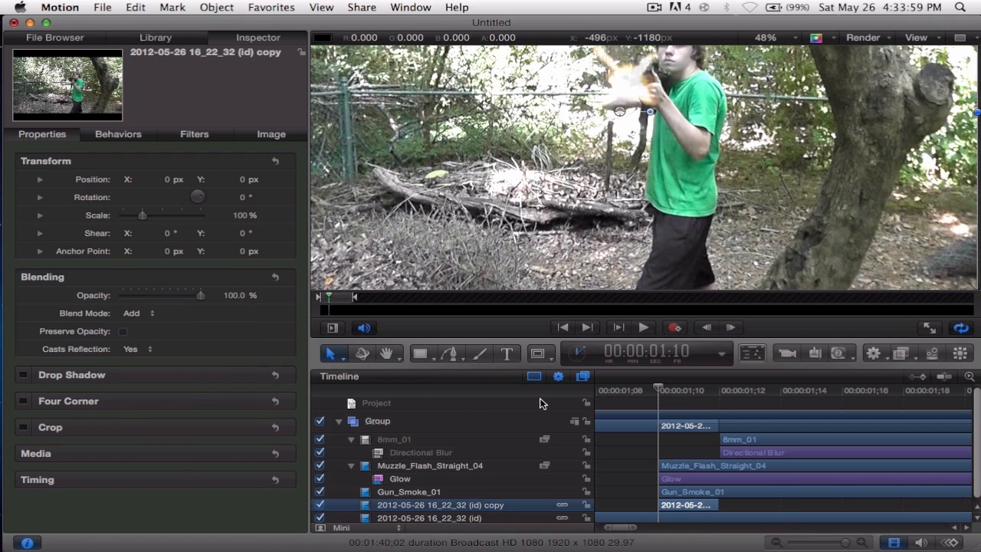
Keyframe the footage copy's opacity from 100% at 00:00:01:10 to 0% at 00:00:01:12.
left_click_drag(193, 298, 228, 301)
left_click(272, 298)
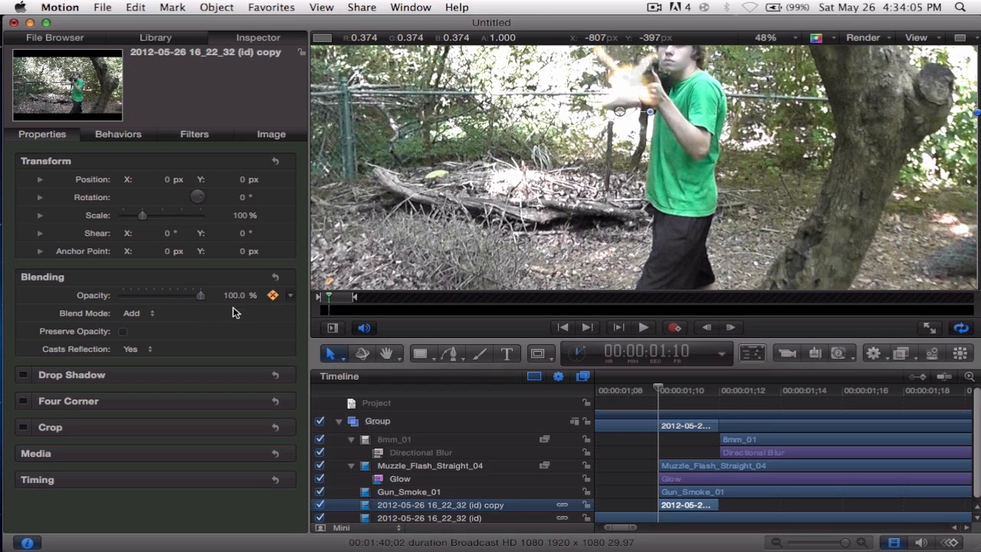
left_click(719, 393)
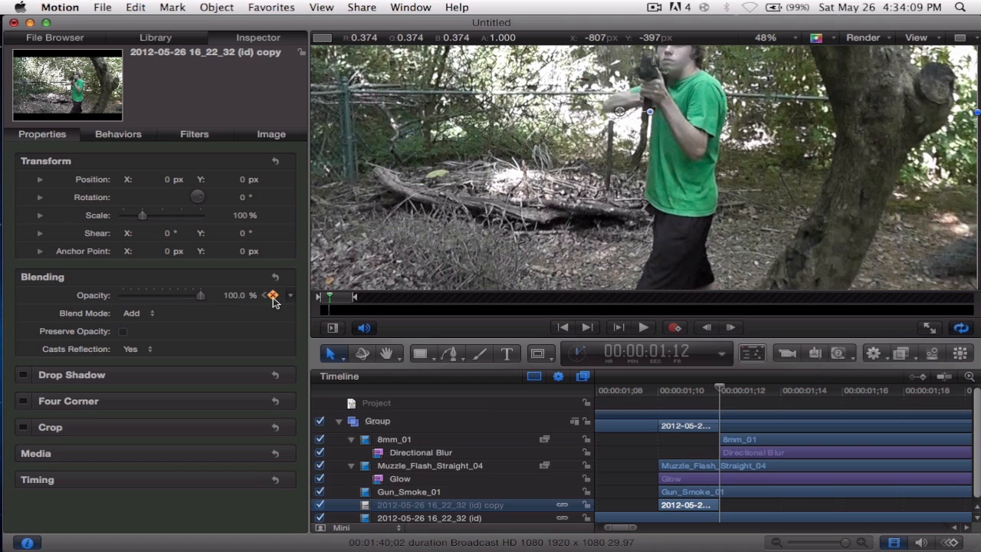
left_click_drag(201, 297, 105, 296)
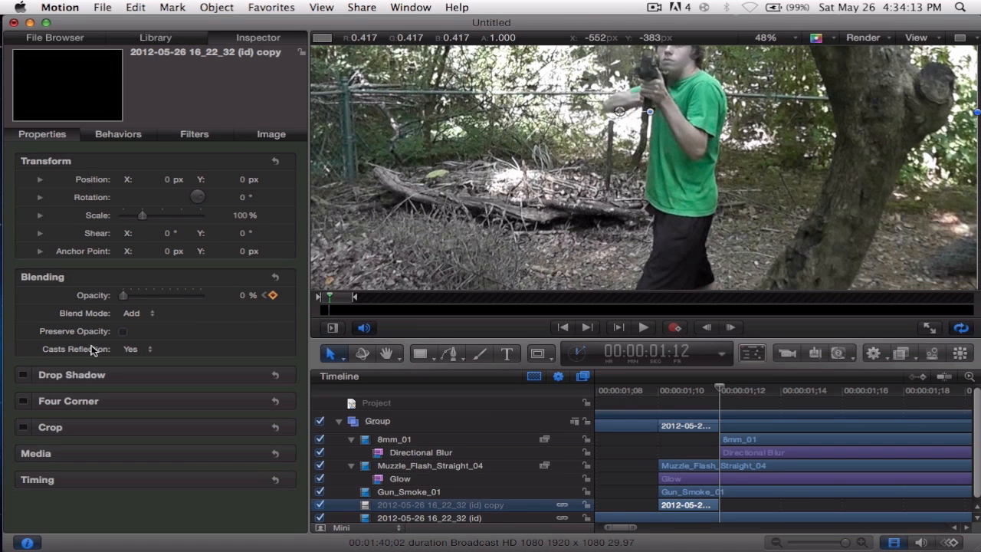
left_click_drag(699, 389, 659, 390)
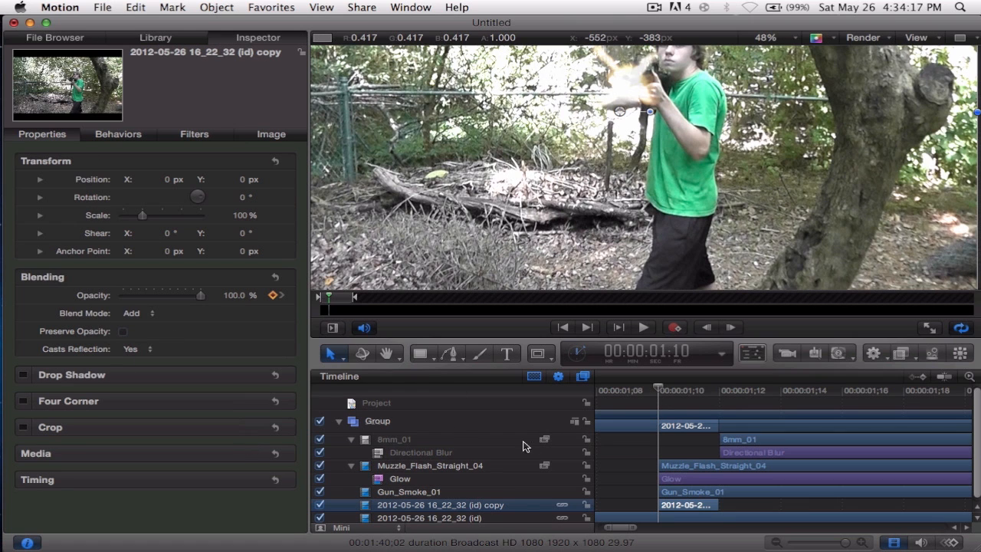
Hide the footage copy and draw a closed Bezier mask on it around the shooter's green shoulder and upper sleeve.
left_click(320, 505)
left_click(538, 353)
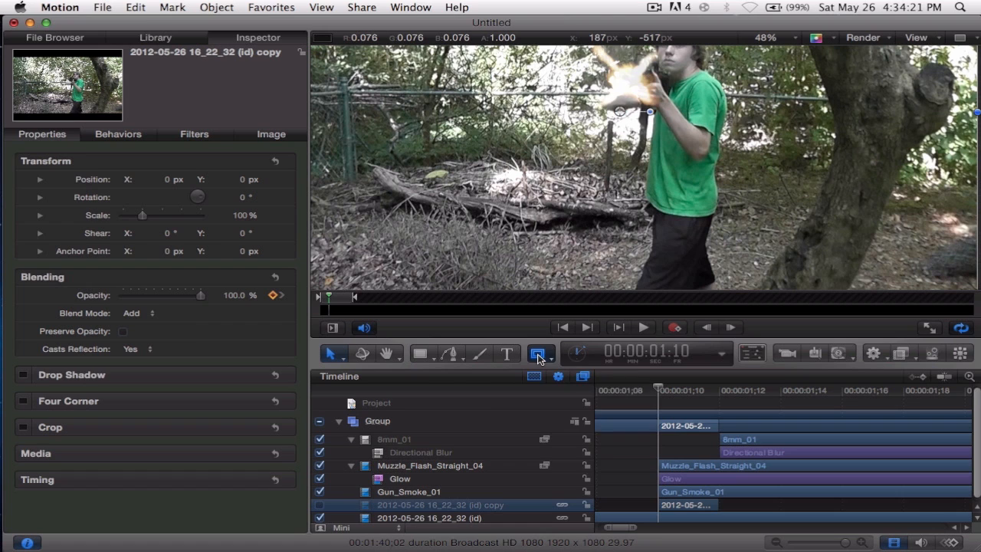
left_click(582, 448)
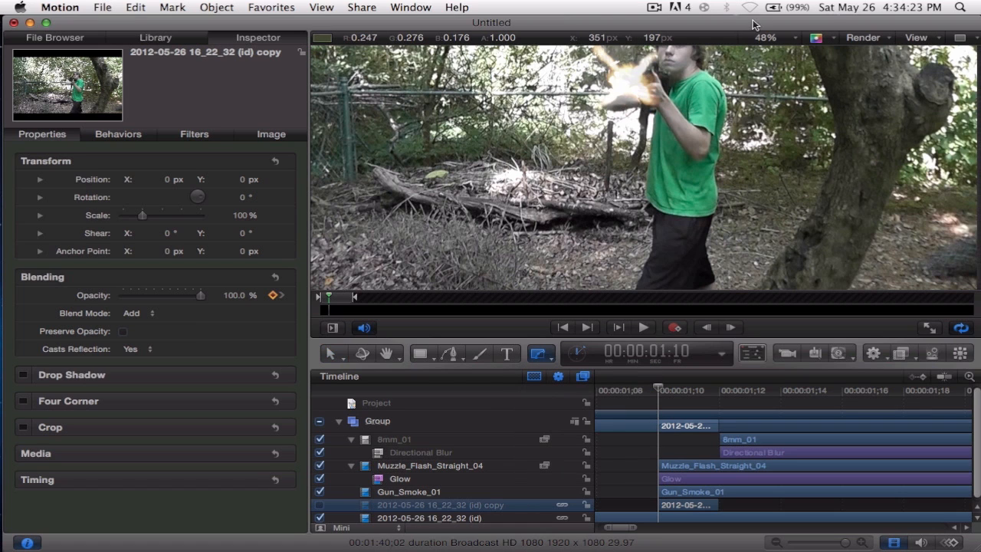
left_click(690, 83)
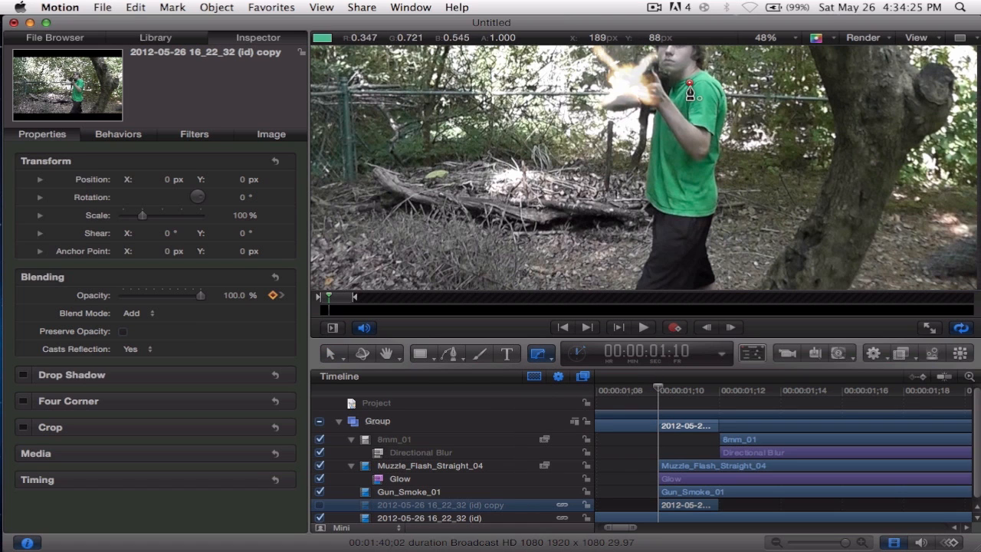
left_click(689, 119)
left_click(709, 129)
left_click(717, 110)
left_click(719, 86)
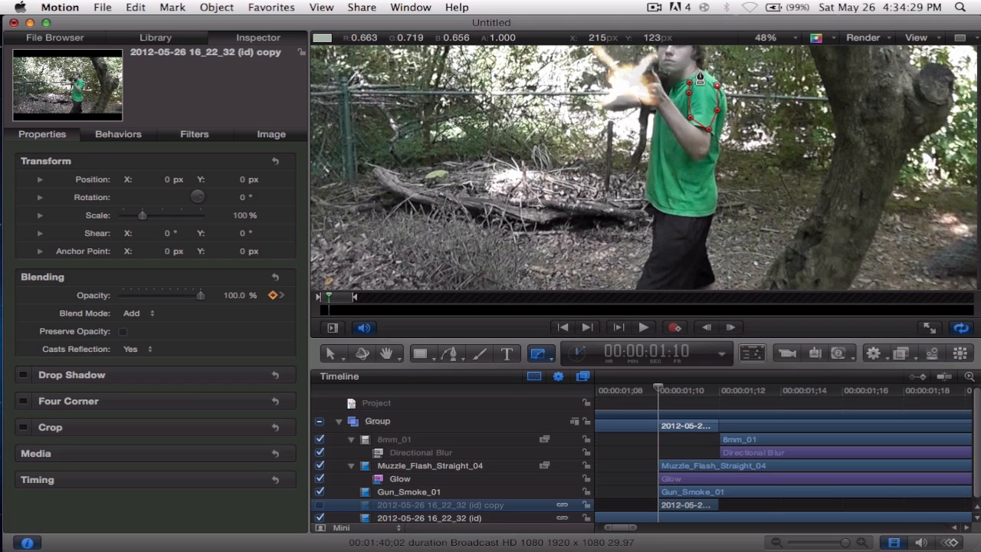
left_click(690, 84)
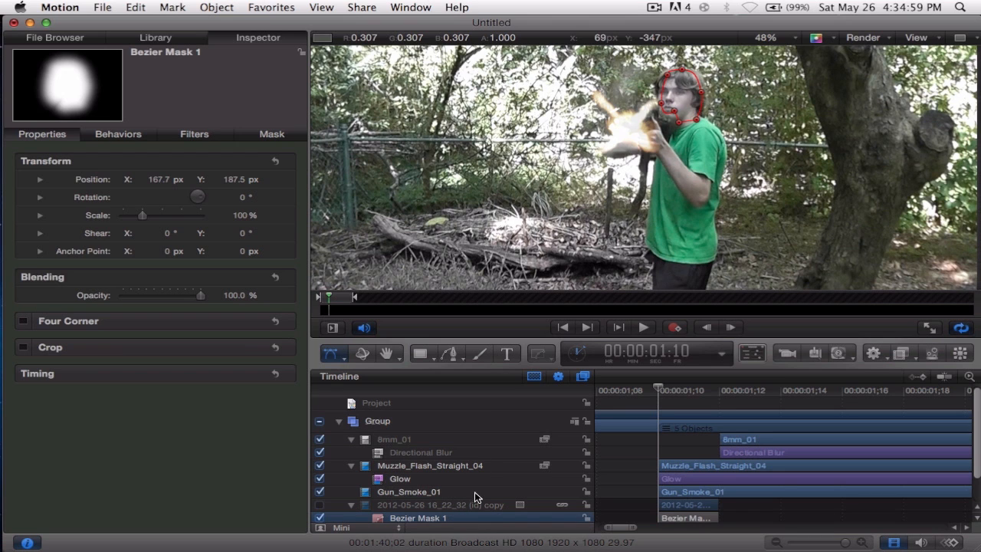
Draw another closed Bezier mask on the footage copy around the lower part of the green shirt, below the arm.
left_click(481, 506)
left_click_drag(546, 356, 552, 449)
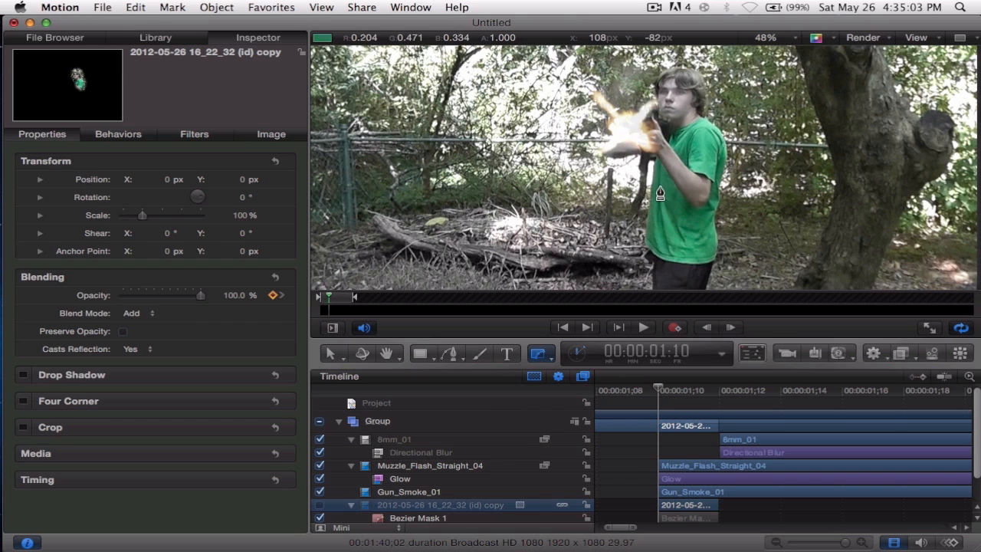
left_click(654, 183)
left_click(665, 194)
left_click(674, 206)
left_click(691, 228)
left_click(705, 218)
left_click(718, 208)
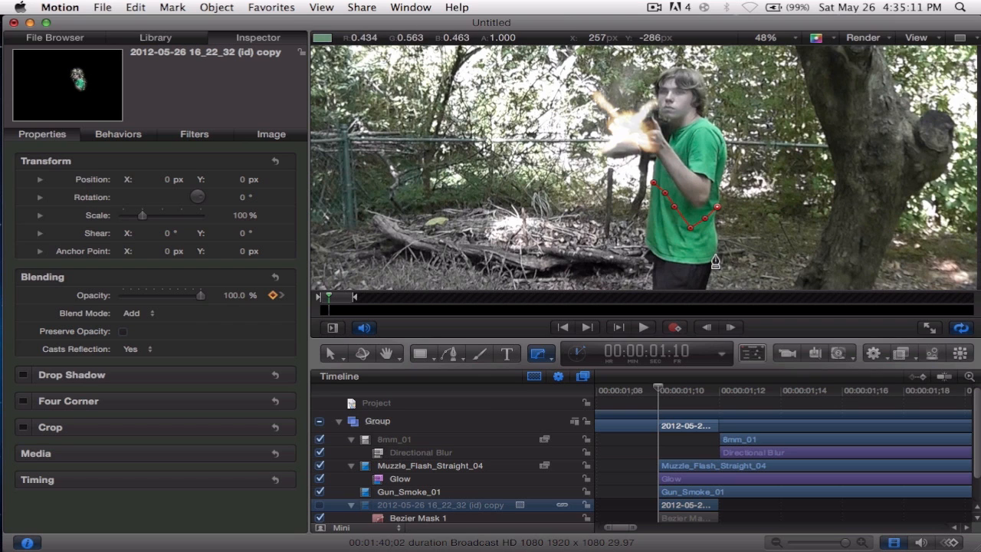
left_click(713, 254)
left_click(691, 260)
left_click(667, 256)
left_click(647, 245)
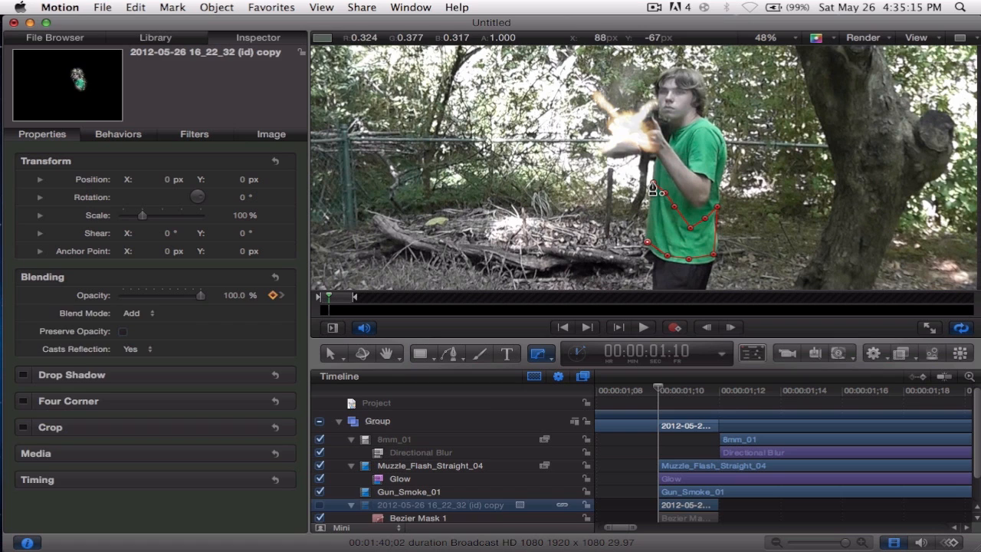
left_click(653, 185)
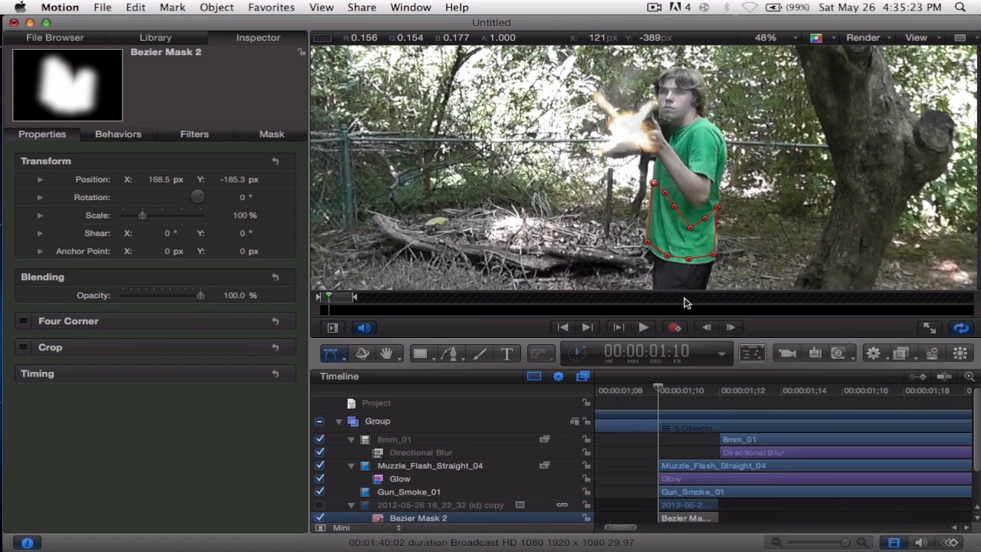
Make the masked footage copy visible again, compare it on and off, and open the Bezier Mask 2 mask controls.
scroll(478, 470, "down", 3)
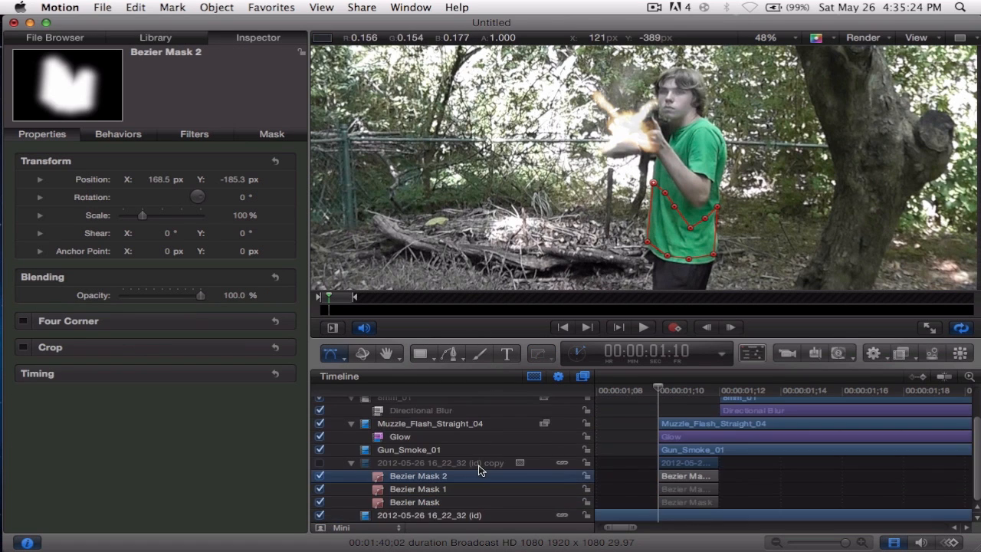
left_click(321, 464)
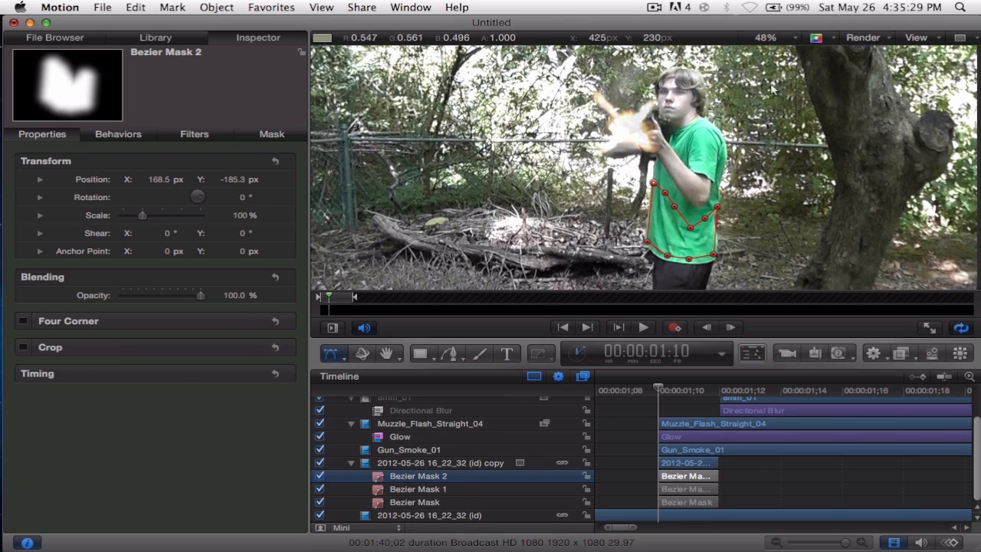
left_click(318, 463)
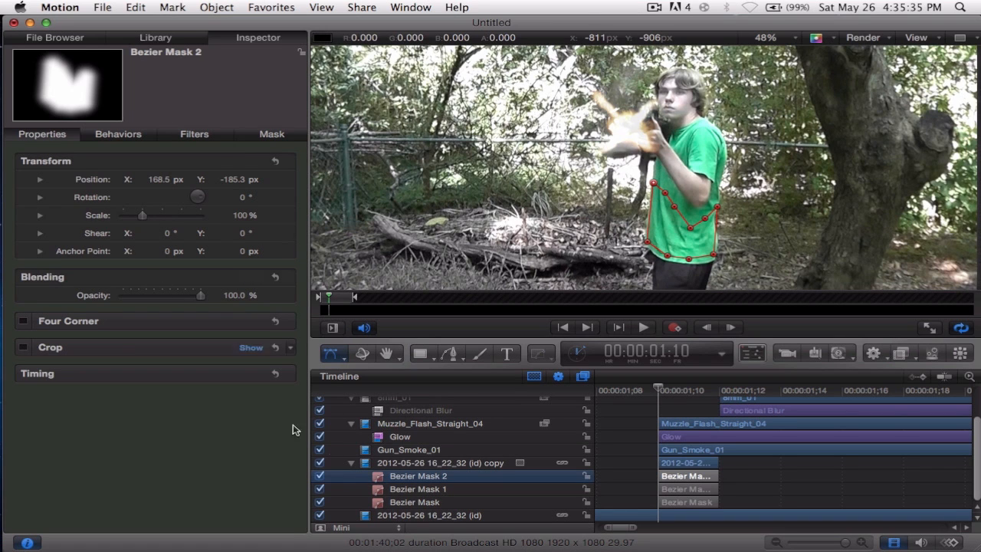
left_click(270, 134)
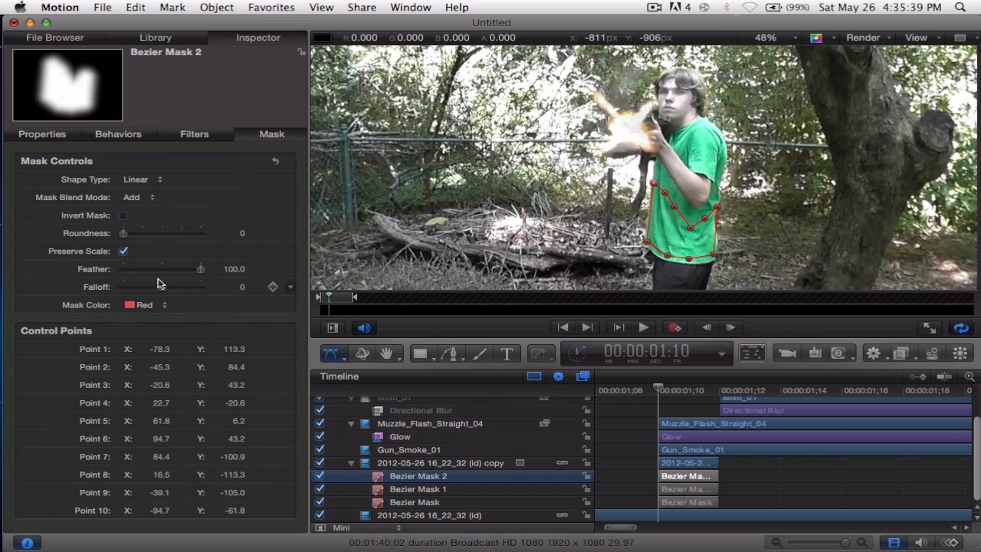
Set the feather of Bezier Mask 2 to -21 and the feather of Bezier Mask 1 around the head to 50.
left_click_drag(200, 269, 153, 272)
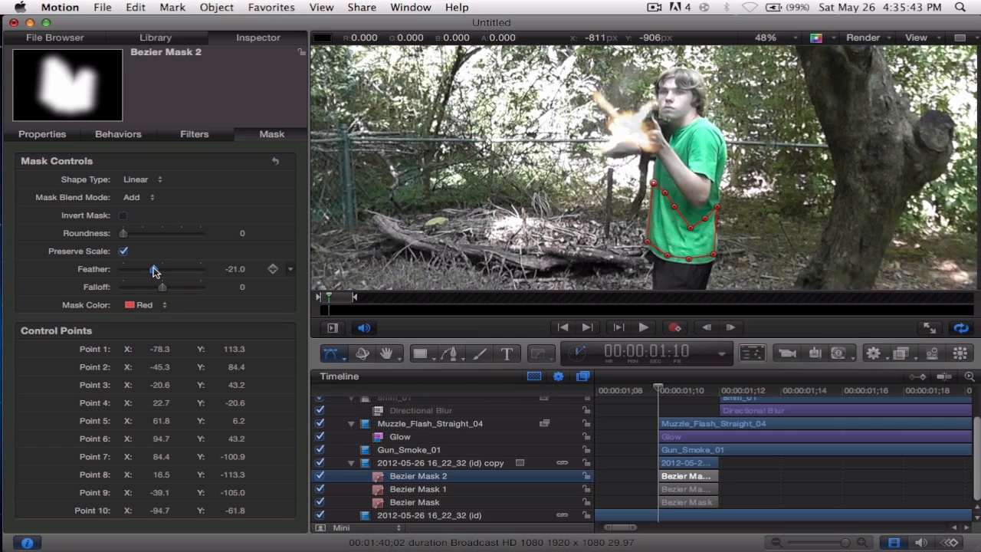
left_click(418, 490)
left_click_drag(123, 269, 173, 268)
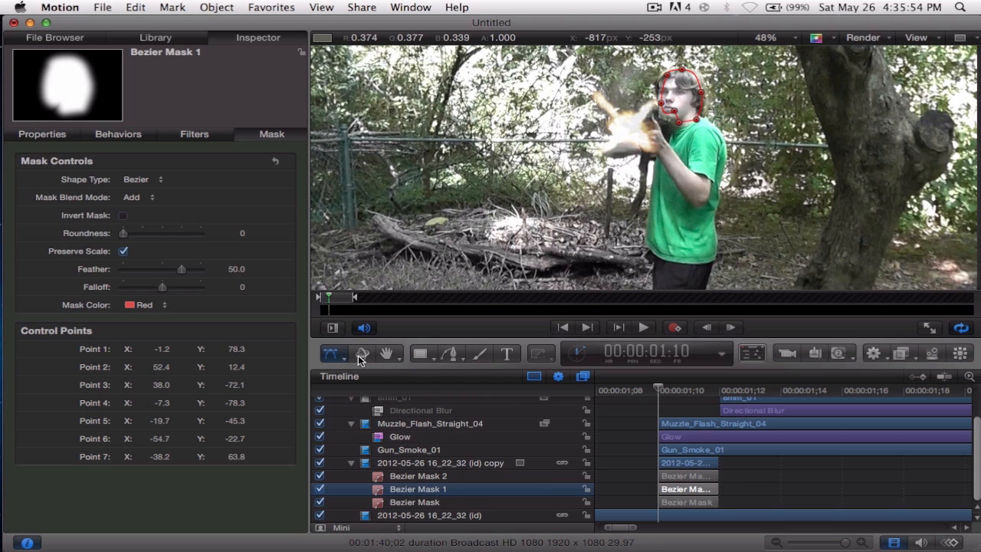
Round the corners of the shoulder's Bezier Mask with a roundness of about 8 and deselect it.
left_click(418, 476)
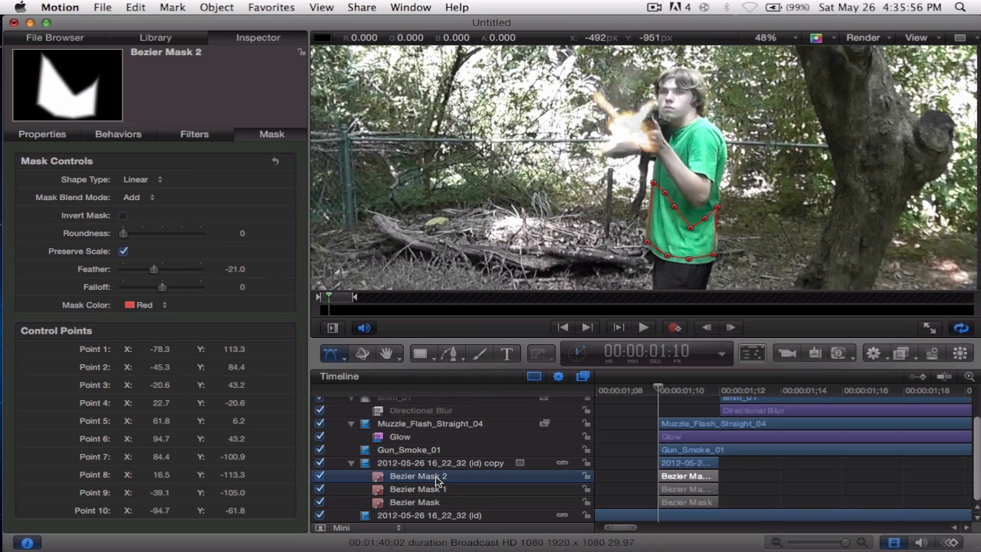
left_click(439, 501)
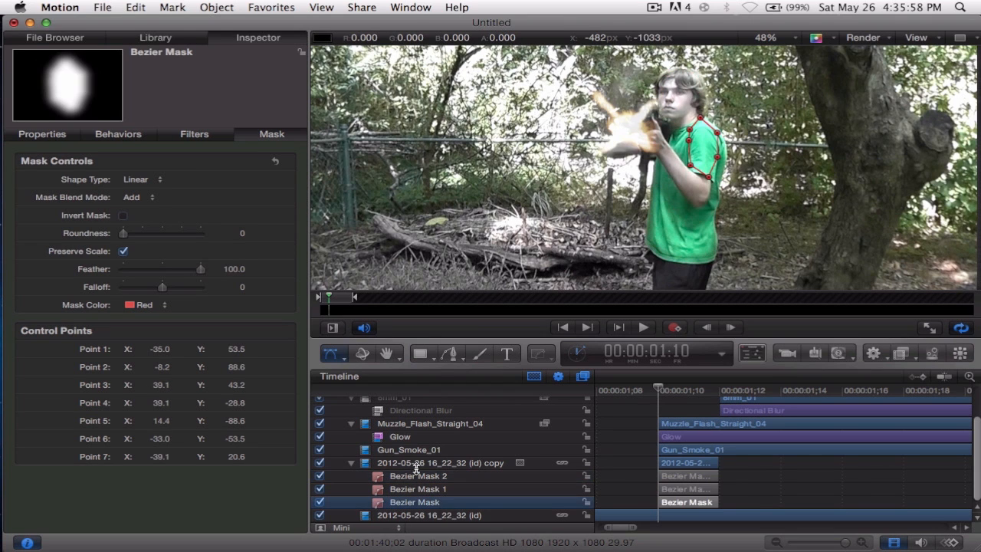
left_click_drag(124, 234, 141, 233)
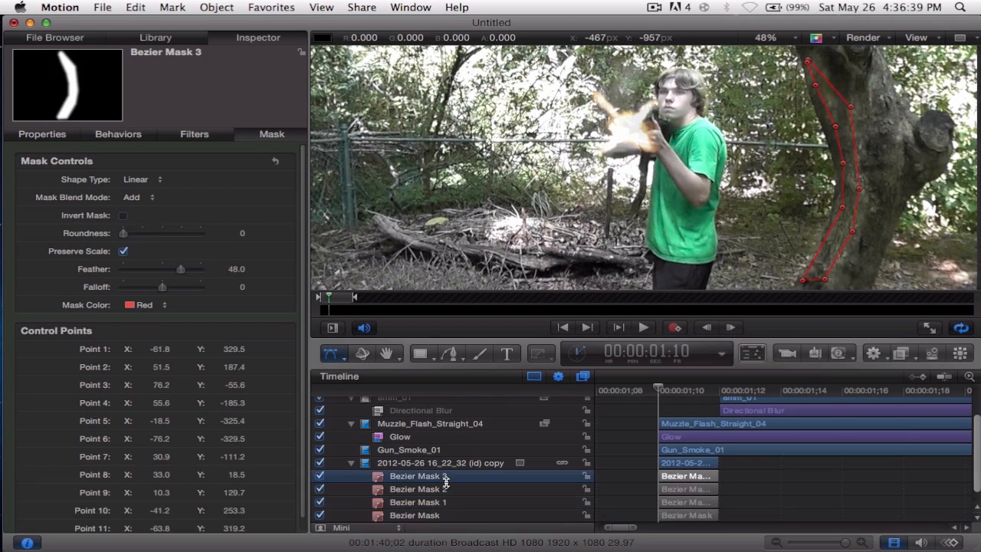
key("Delete")
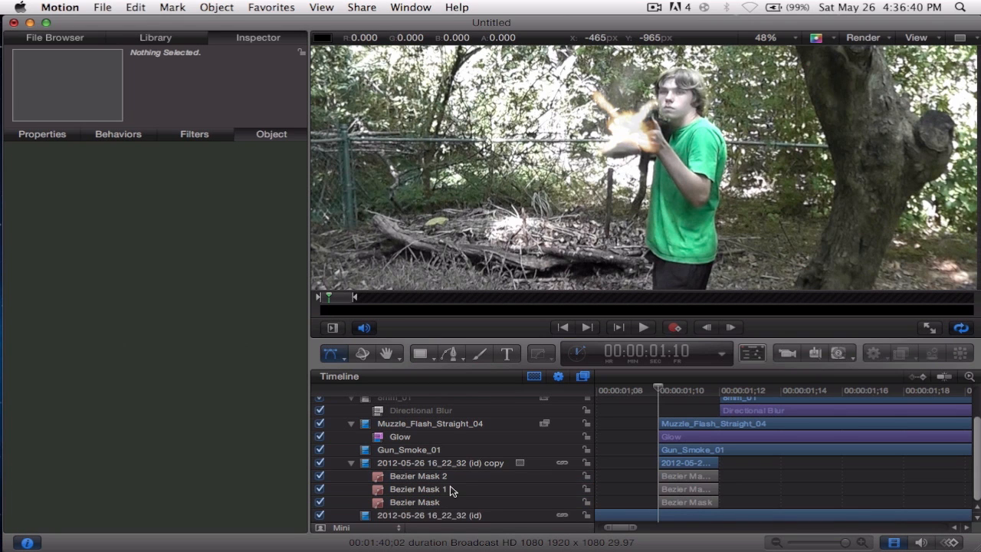
Play back the shot from 00:00:01:08 to review the muzzle flash with the feathered light masks.
left_click_drag(661, 393, 604, 383)
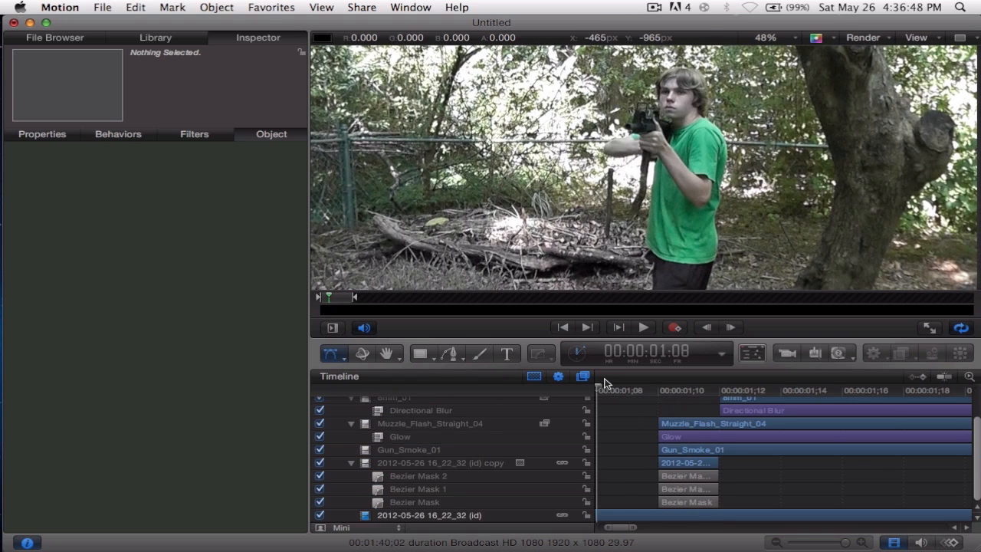
key("space")
key("space")
scroll(690, 445, "left", 10)
scroll(691, 445, "up", 5)
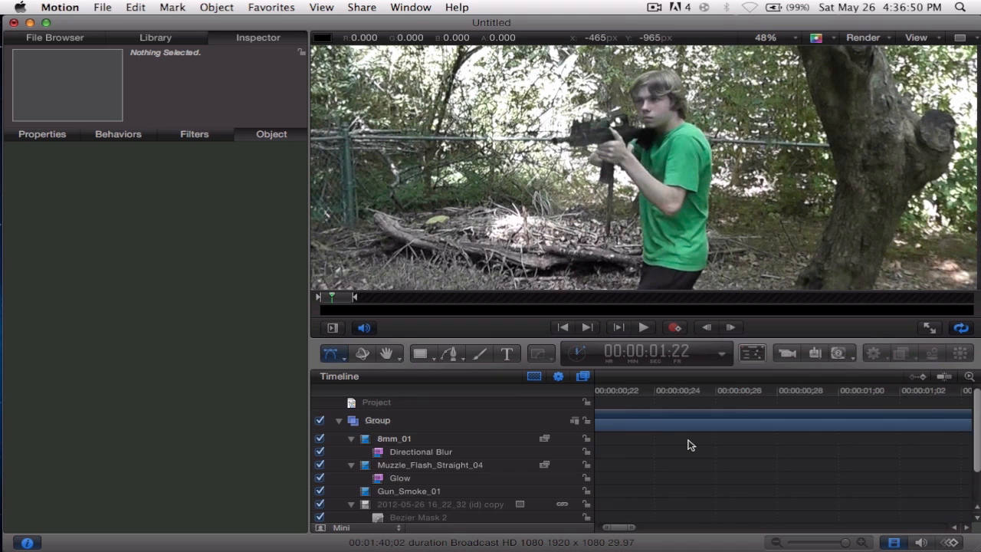
Return to 00:00:01:10 and compare the frame with the masked footage copy hidden and shown.
scroll(688, 445, "right", 5)
left_click(694, 393)
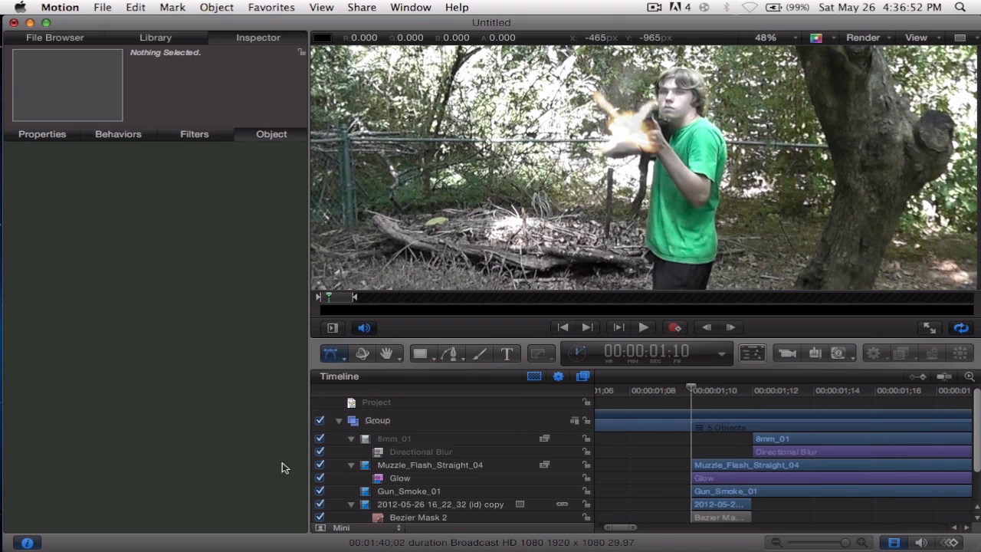
left_click(319, 505)
left_click(319, 505)
left_click(319, 505)
left_click(319, 505)
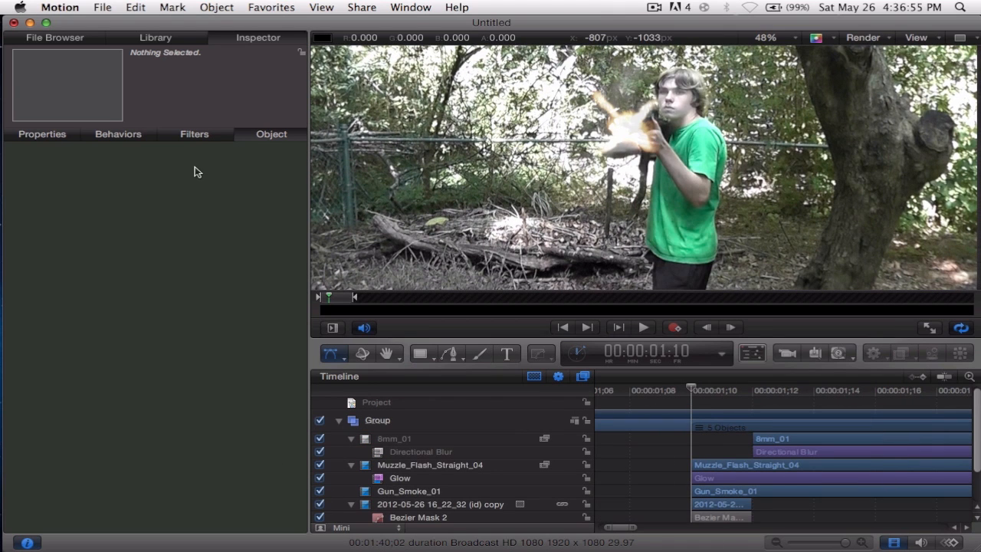
Adjust the opacity of the masked footage copy at 00:00:01:10 and deselect it.
left_click(444, 502)
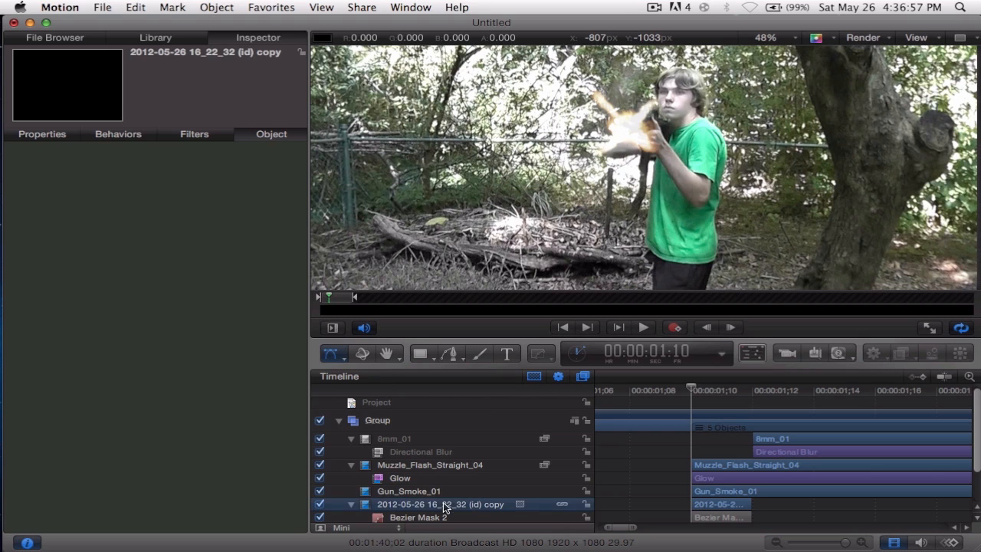
left_click(40, 134)
left_click_drag(182, 299, 142, 299)
left_click(618, 475)
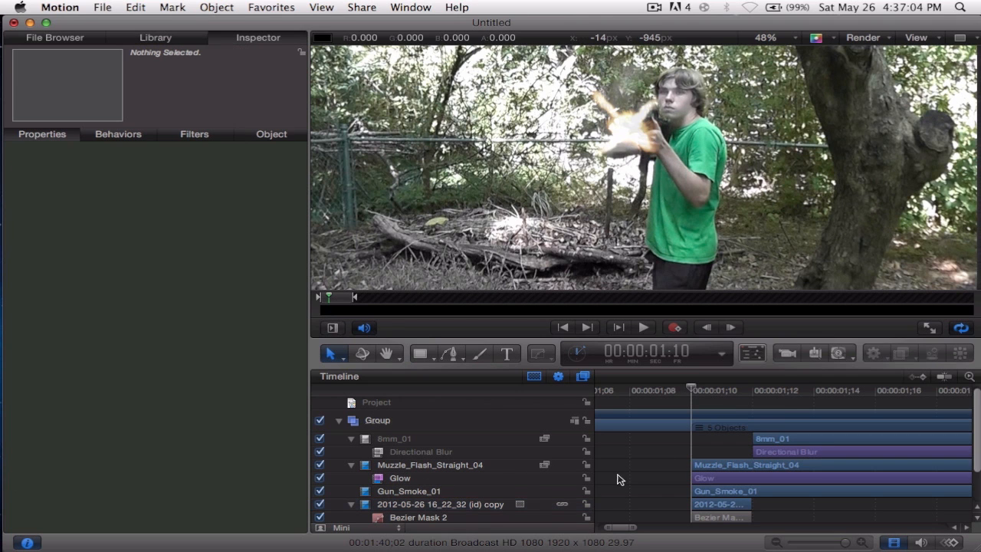
Play the finished shot from just before the muzzle flash, view the whole timeline, and move the playhead to 00:00:01:27.
left_click_drag(706, 391, 657, 391)
key("space")
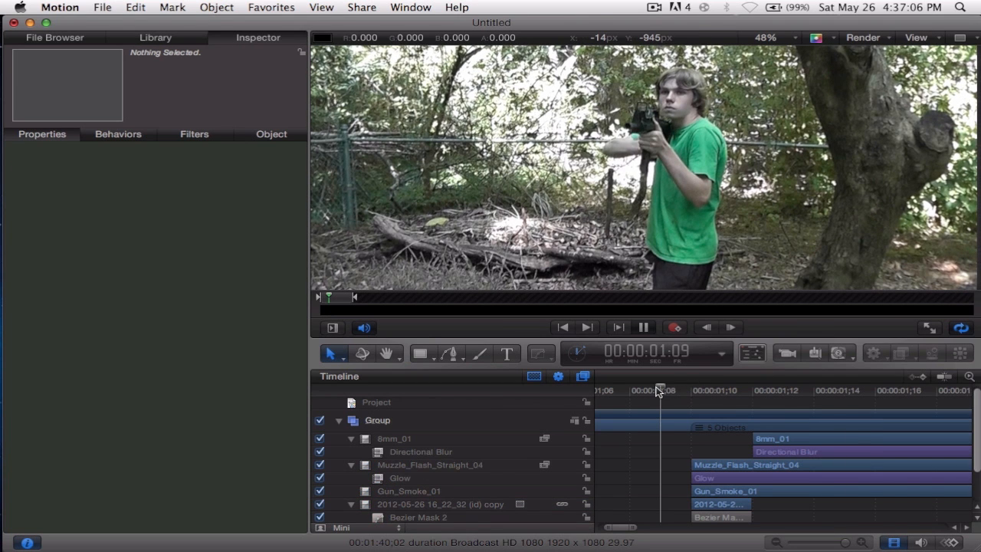
key("space")
scroll(705, 427, "down", 10)
scroll(704, 428, "left", 3)
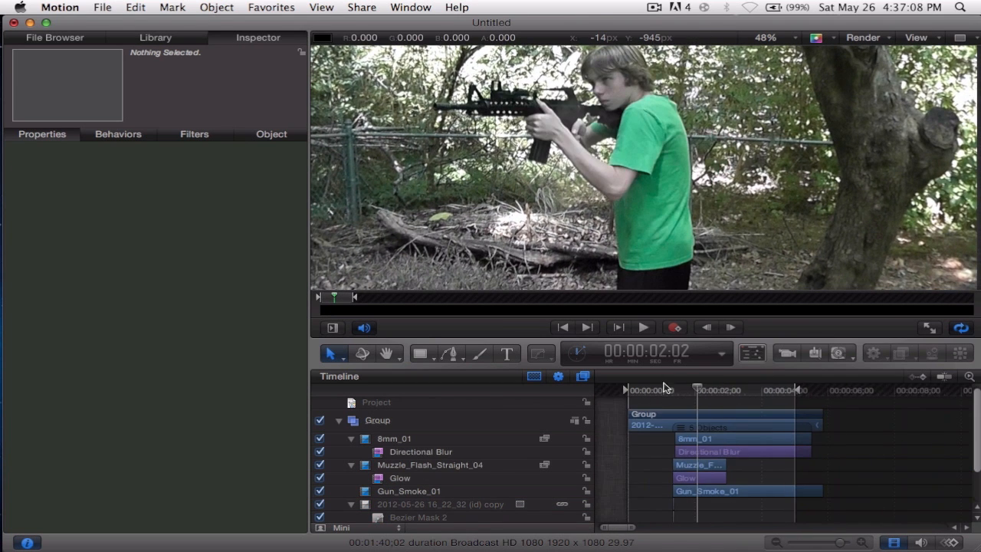
key("space")
key("space")
mouse_move(698, 392)
left_mouse_down()
mouse_move(672, 397)
mouse_move(692, 395)
left_mouse_up()
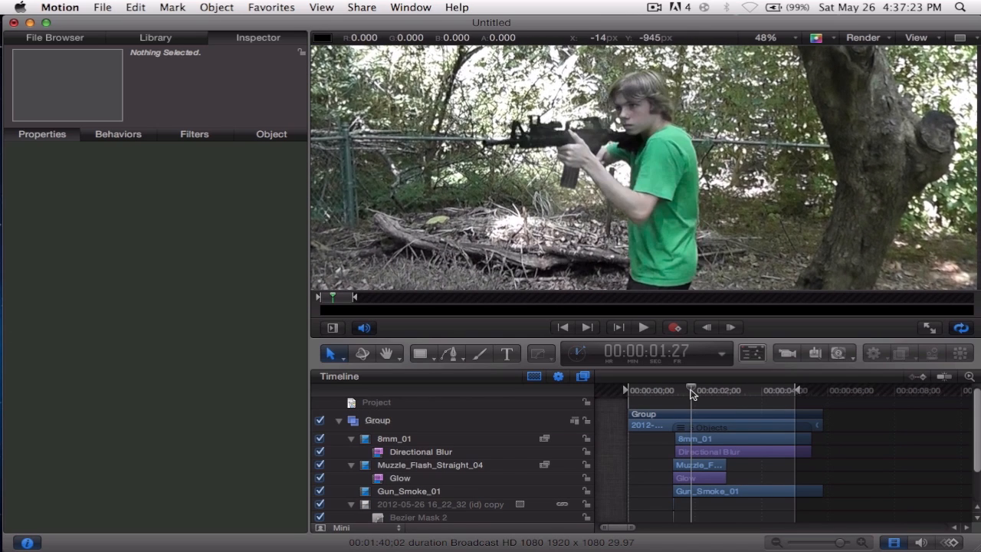